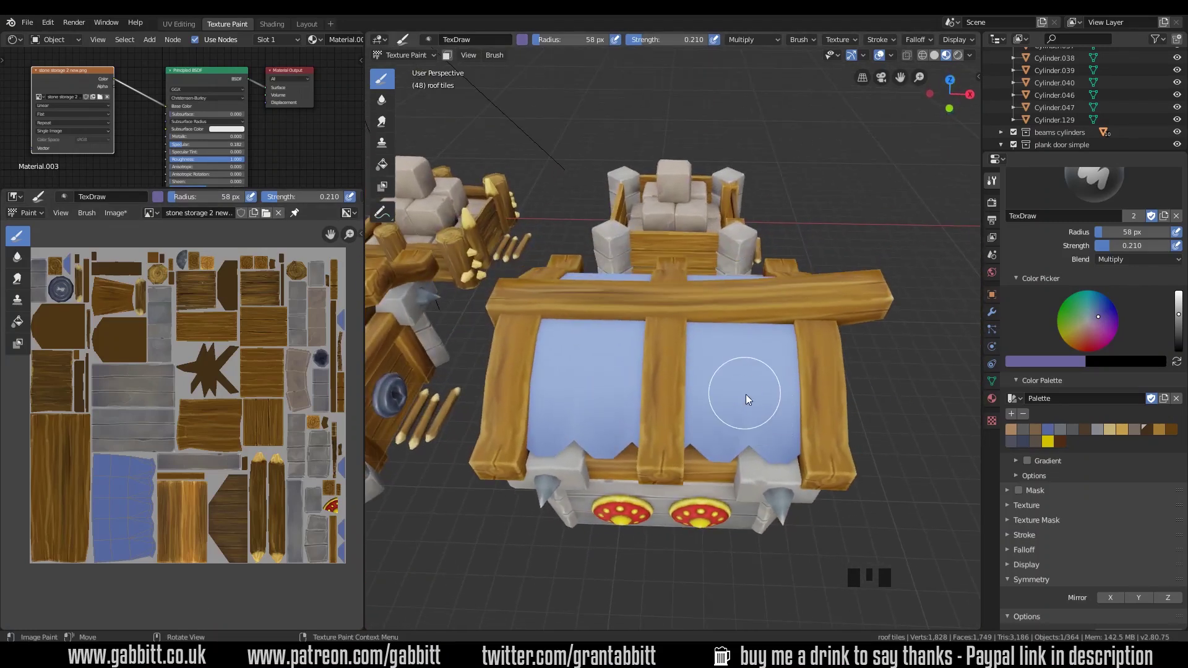
- Set the paint brush to light blue with Mix blending and strength 0.887
{"action": "left_click", "coordinate": [748, 398]}
{"action": "left_click", "coordinate": [748, 398]}
{"action": "left_click", "coordinate": [748, 398]}
{"action": "left_click_drag", "start_coordinate": [1078, 345], "coordinate": [1093, 312]}
{"action": "left_click", "coordinate": [1139, 259]}
{"action": "left_click", "coordinate": [1068, 239]}
{"action": "mouse_move", "coordinate": [597, 385]}
{"action": "middle_mouse_down"}
{"action": "mouse_move", "coordinate": [719, 408]}
{"action": "mouse_move", "coordinate": [665, 371]}
{"action": "mouse_move", "coordinate": [714, 440]}
{"action": "middle_mouse_up"}
{"action": "left_click_drag", "start_coordinate": [1120, 245], "coordinate": [1151, 246]}
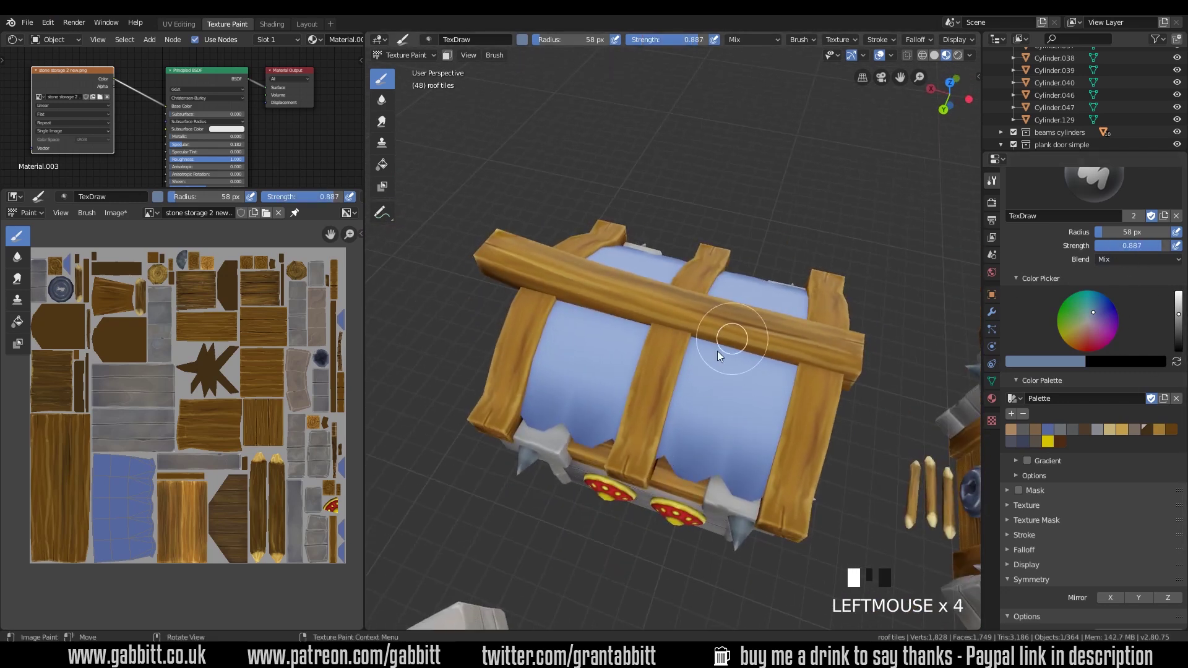
{"action": "middle_click_drag", "start_coordinate": [717, 351], "coordinate": [664, 353]}
- Dab light blue onto the roof cloth and undo the stray last stroke
{"action": "left_click", "coordinate": [666, 349]}
{"action": "left_click", "coordinate": [731, 378]}
{"action": "key", "text": "ctrl+z"}
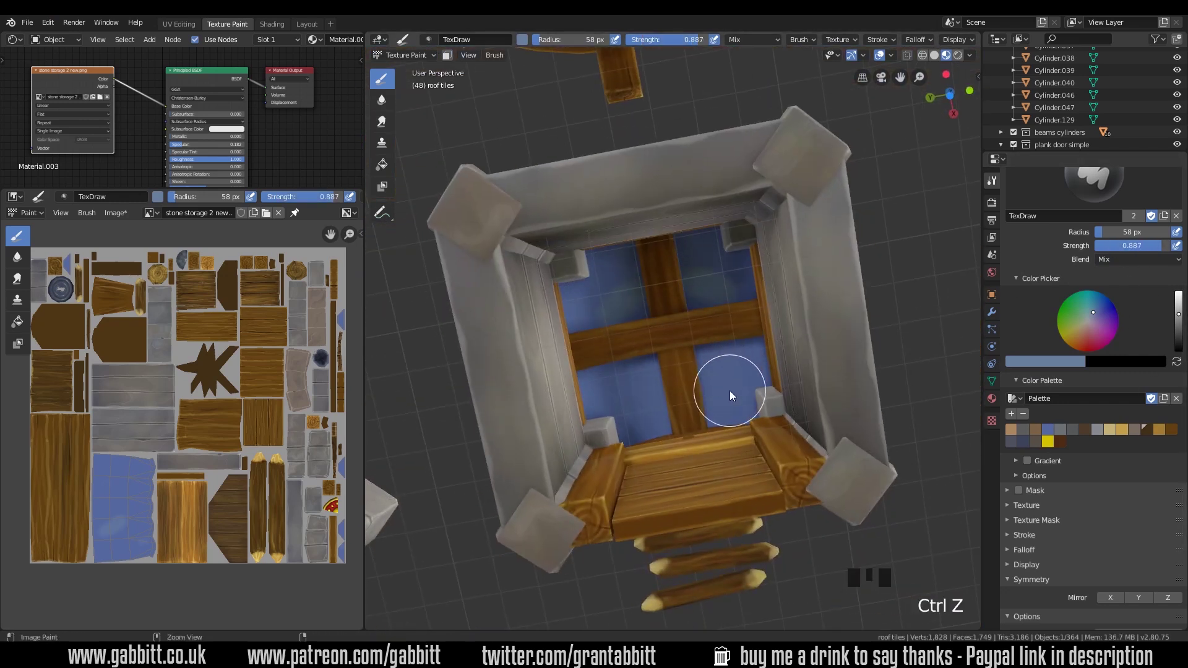
{"action": "middle_click_drag", "start_coordinate": [730, 392], "coordinate": [689, 530]}
- Switch to Object Mode and toggle the Face Orientation overlay to inspect the roof normals
{"action": "left_click", "coordinate": [307, 24]}
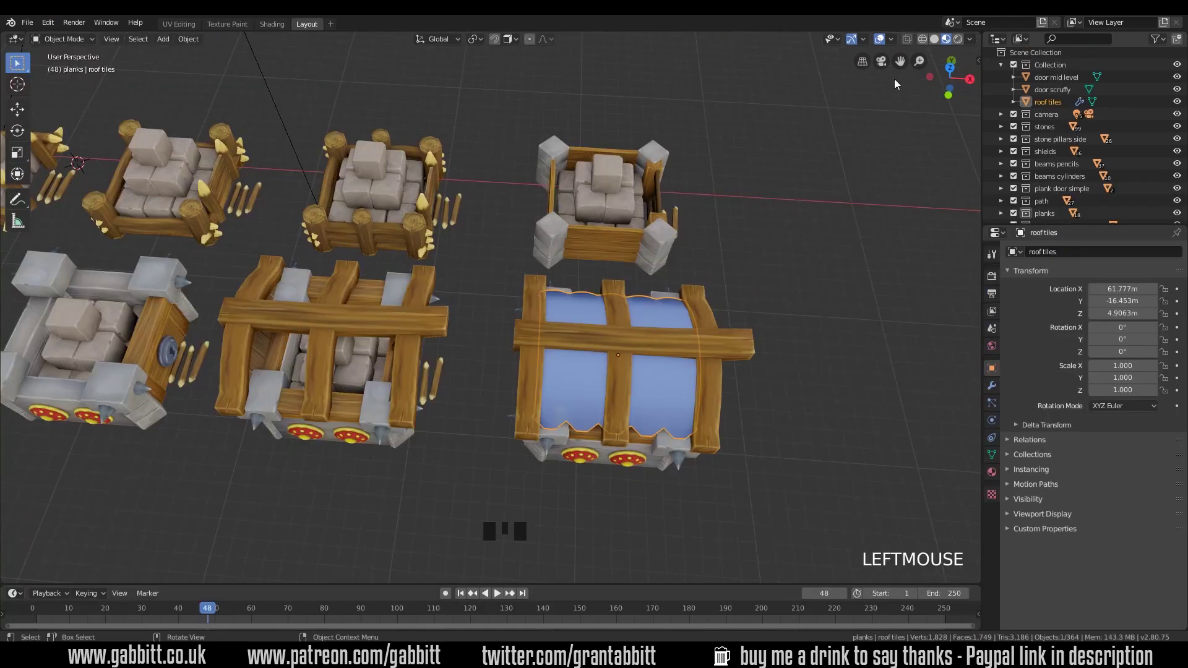
{"action": "middle_click_drag", "start_coordinate": [894, 79], "coordinate": [888, 51]}
{"action": "left_click", "coordinate": [891, 39]}
{"action": "left_click", "coordinate": [818, 277]}
{"action": "middle_click_drag", "start_coordinate": [730, 365], "coordinate": [703, 359]}
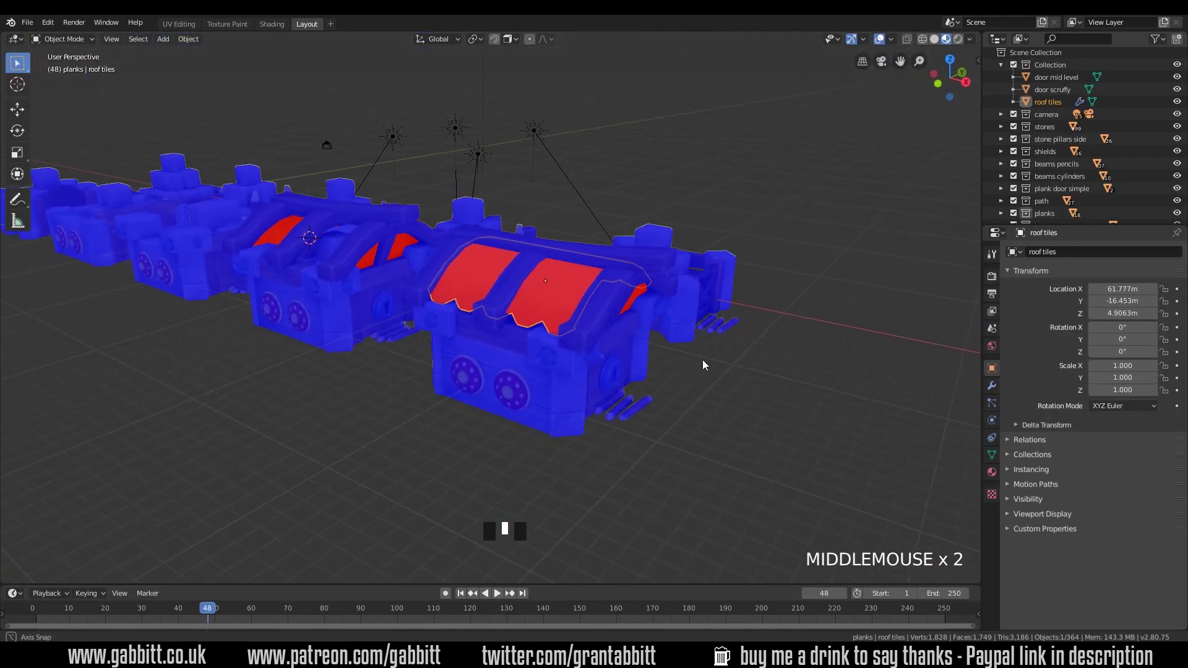
{"action": "key", "text": "Tab"}
{"action": "left_click", "coordinate": [891, 39]}
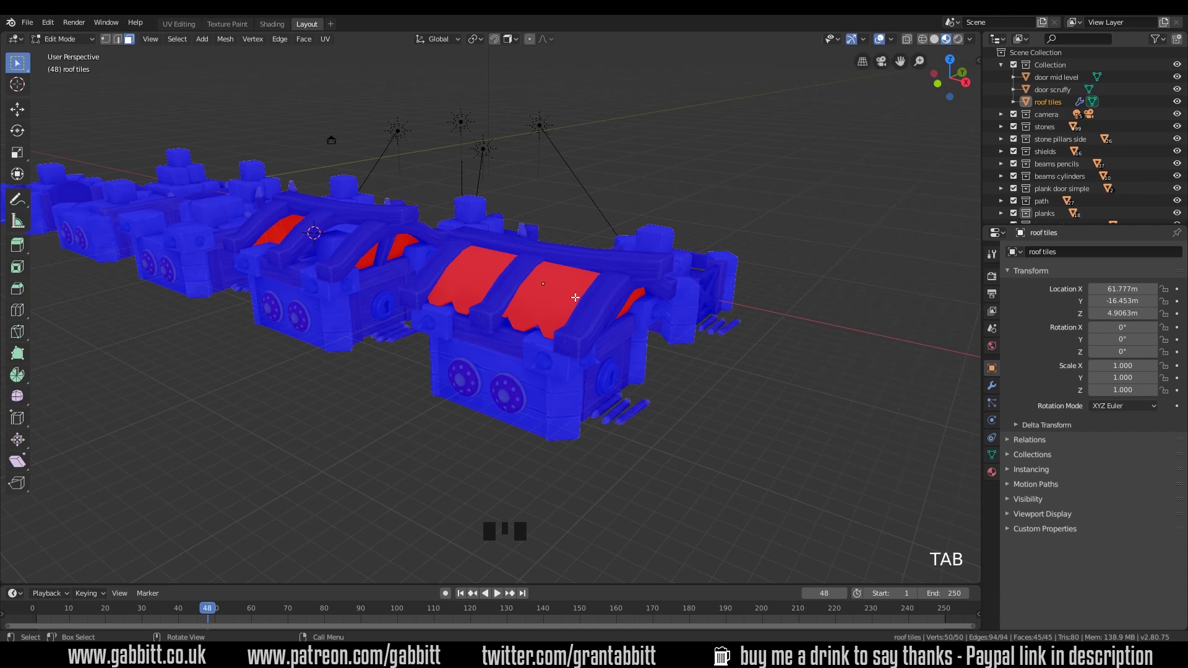
{"action": "left_click", "coordinate": [891, 39]}
{"action": "key", "text": "Tab"}
{"action": "left_click", "coordinate": [892, 39]}
{"action": "left_click", "coordinate": [817, 275]}
- Select all roof tile faces in Edit Mode and recalculate normals outward with Shift+N
{"action": "key", "text": "Tab"}
{"action": "key", "text": "a"}
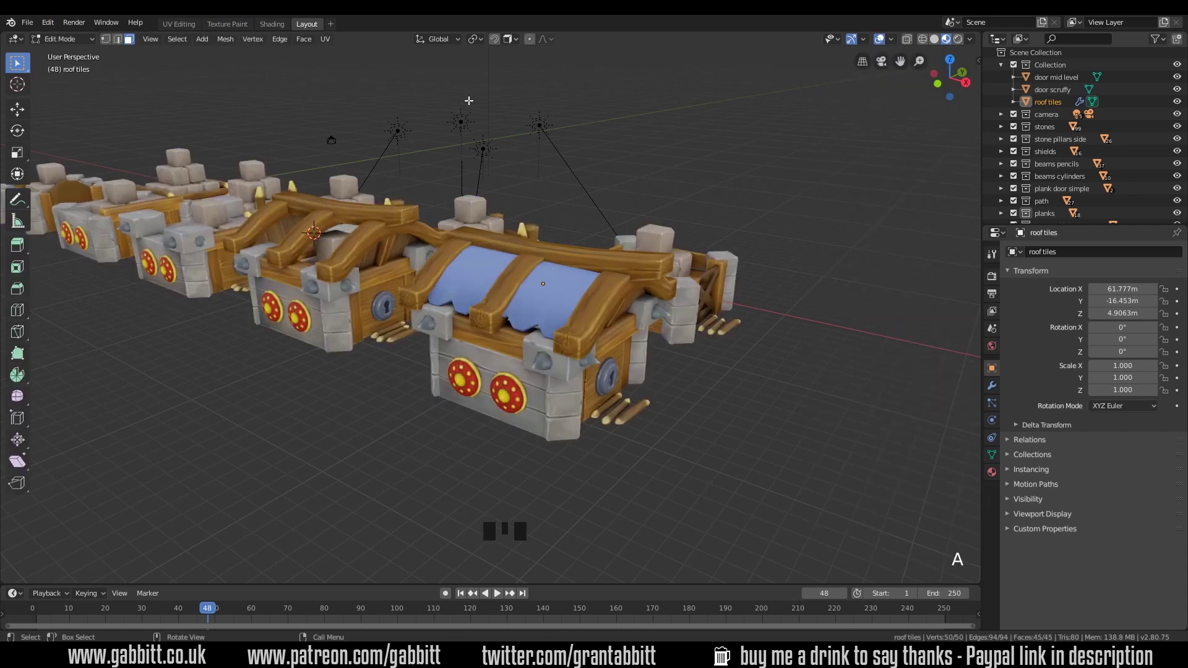
{"action": "key", "text": "Tab"}
{"action": "key", "text": "Tab"}
{"action": "middle_click_drag", "start_coordinate": [557, 216], "coordinate": [427, 319]}
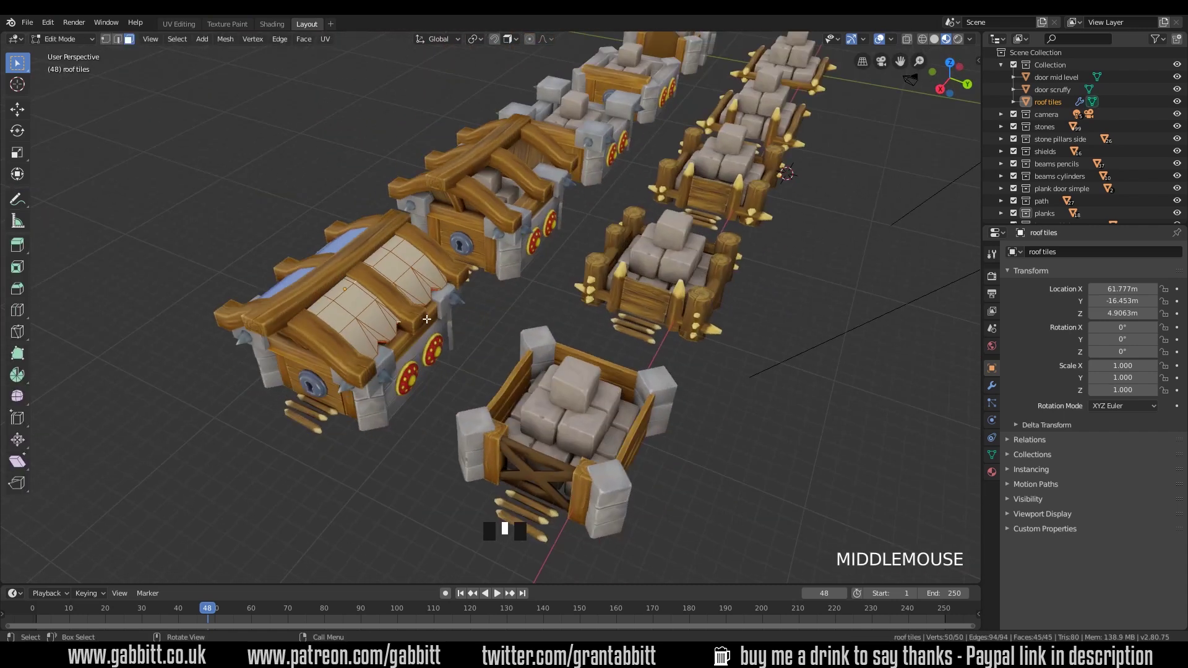
{"action": "key", "text": "shift+n"}
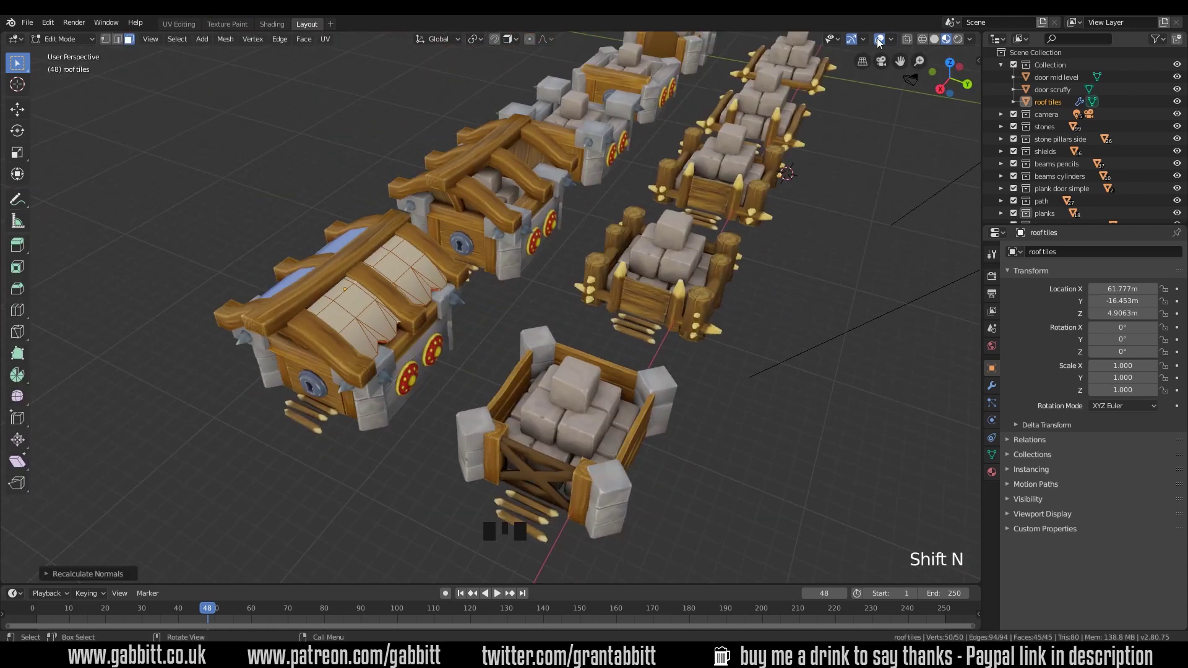
- Verify the recalculated roof normals with the Face Orientation overlay, toggling Edit Mode
{"action": "left_click", "coordinate": [891, 39]}
{"action": "key", "text": "Tab"}
{"action": "left_click", "coordinate": [892, 39]}
{"action": "left_click", "coordinate": [817, 276]}
{"action": "middle_click_drag", "start_coordinate": [622, 375], "coordinate": [681, 374]}
{"action": "key", "text": "Tab"}
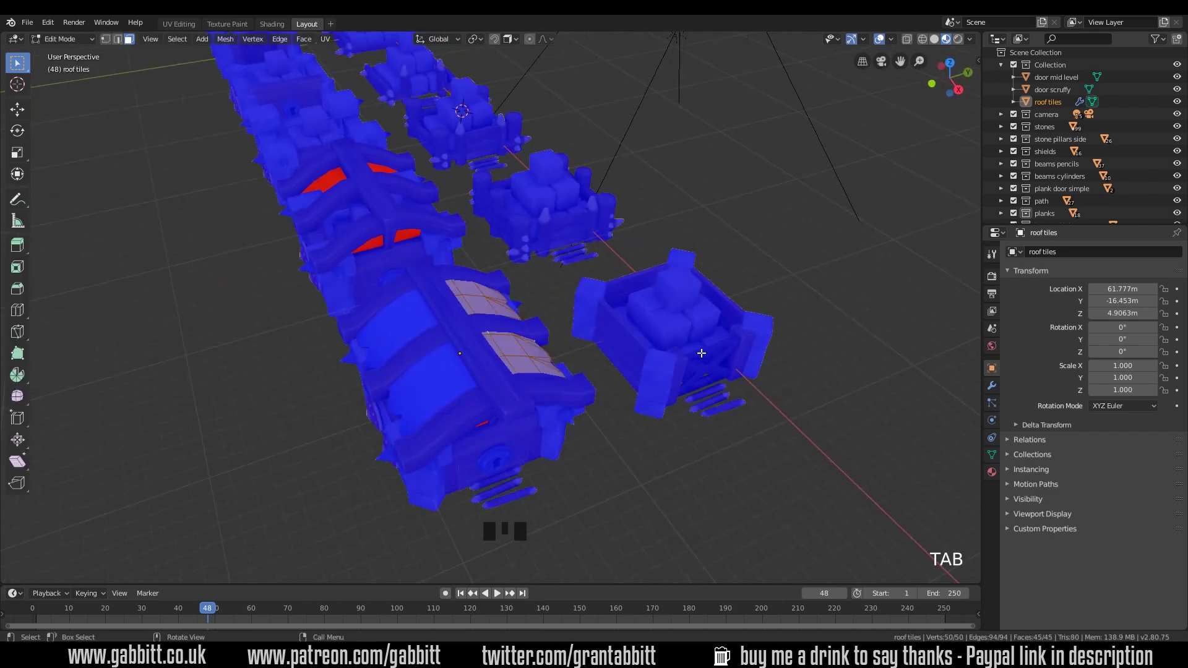
{"action": "left_click", "coordinate": [891, 39]}
{"action": "key", "text": "Tab"}
- Turn off Face Orientation, return to Texture Paint, and set a 123 px Mix brush
{"action": "left_click", "coordinate": [816, 273]}
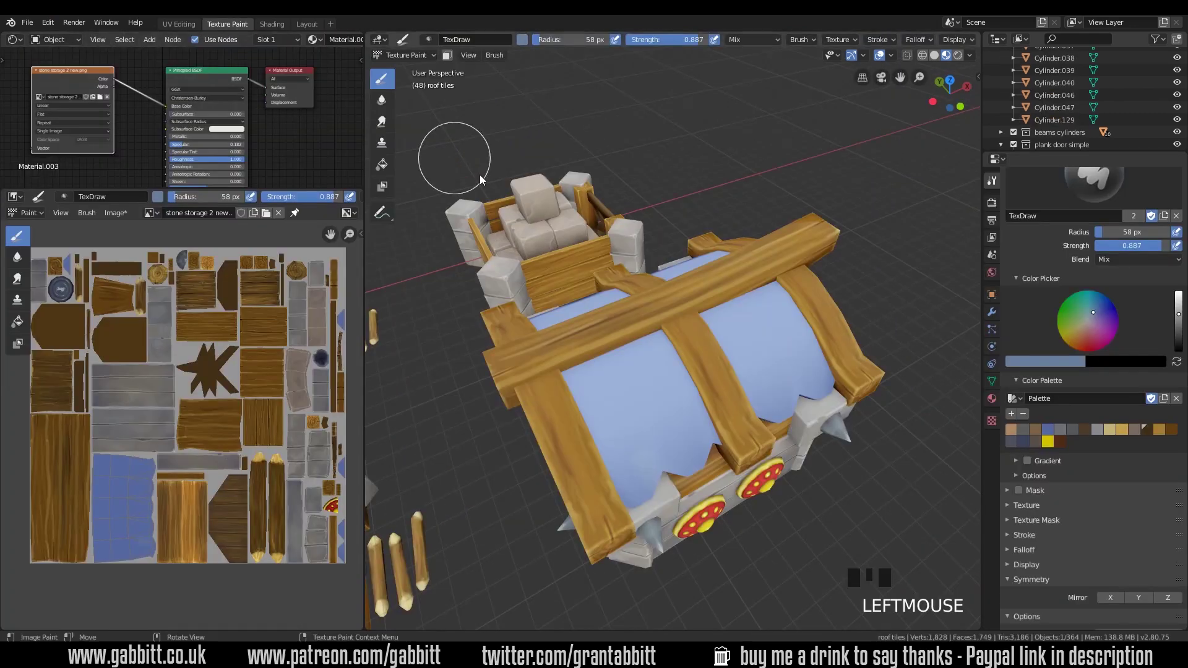
{"action": "left_click", "coordinate": [693, 443]}
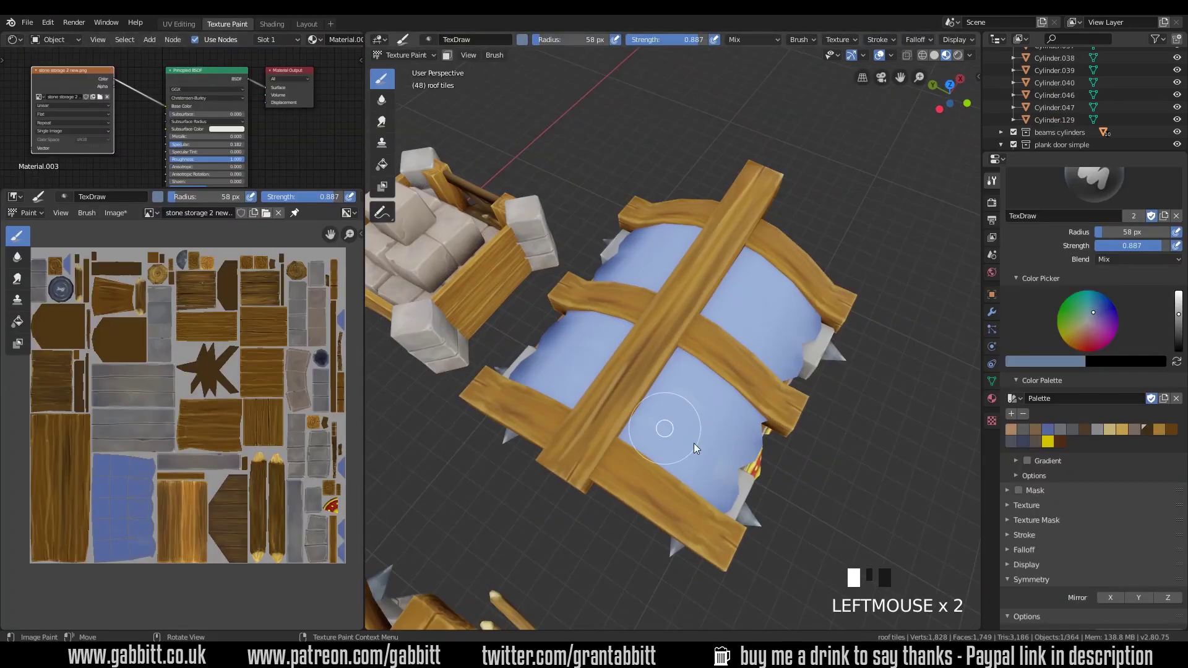
{"action": "middle_click_drag", "start_coordinate": [693, 443], "coordinate": [696, 411]}
{"action": "key", "text": "f"}
{"action": "left_click", "coordinate": [774, 409]}
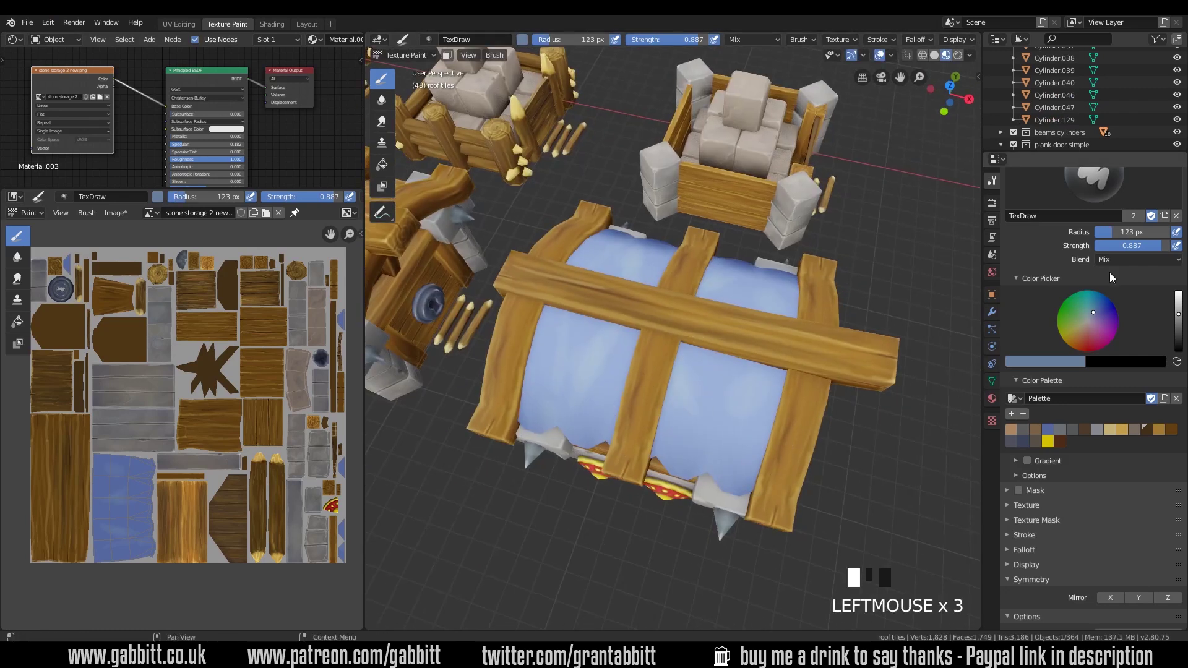
{"action": "left_click", "coordinate": [1114, 259]}
{"action": "left_click", "coordinate": [1013, 285]}
- Dab a palette colour onto the roof cloth and blend it in with Smear strokes
{"action": "left_click", "coordinate": [718, 393]}
{"action": "left_click", "coordinate": [717, 394]}
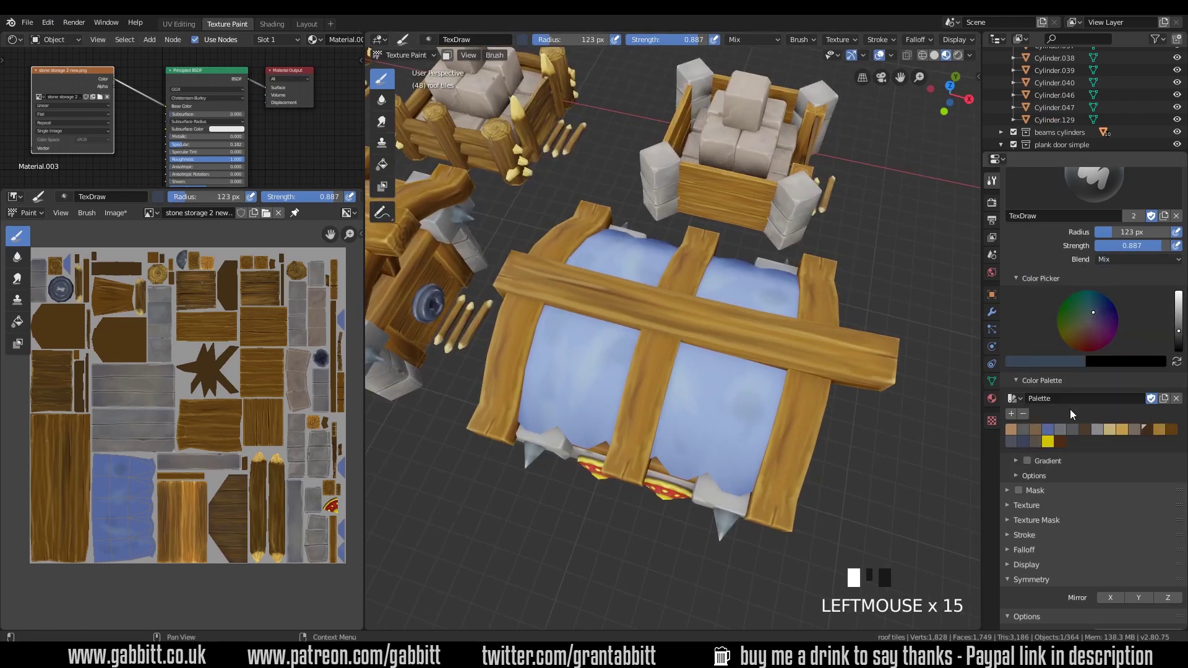
{"action": "left_click", "coordinate": [729, 411]}
{"action": "left_click", "coordinate": [736, 307]}
{"action": "left_click", "coordinate": [583, 384]}
{"action": "mouse_move", "coordinate": [735, 307]}
{"action": "middle_mouse_down"}
{"action": "mouse_move", "coordinate": [583, 385]}
{"action": "mouse_move", "coordinate": [619, 297]}
{"action": "middle_mouse_up"}
{"action": "left_click", "coordinate": [382, 121]}
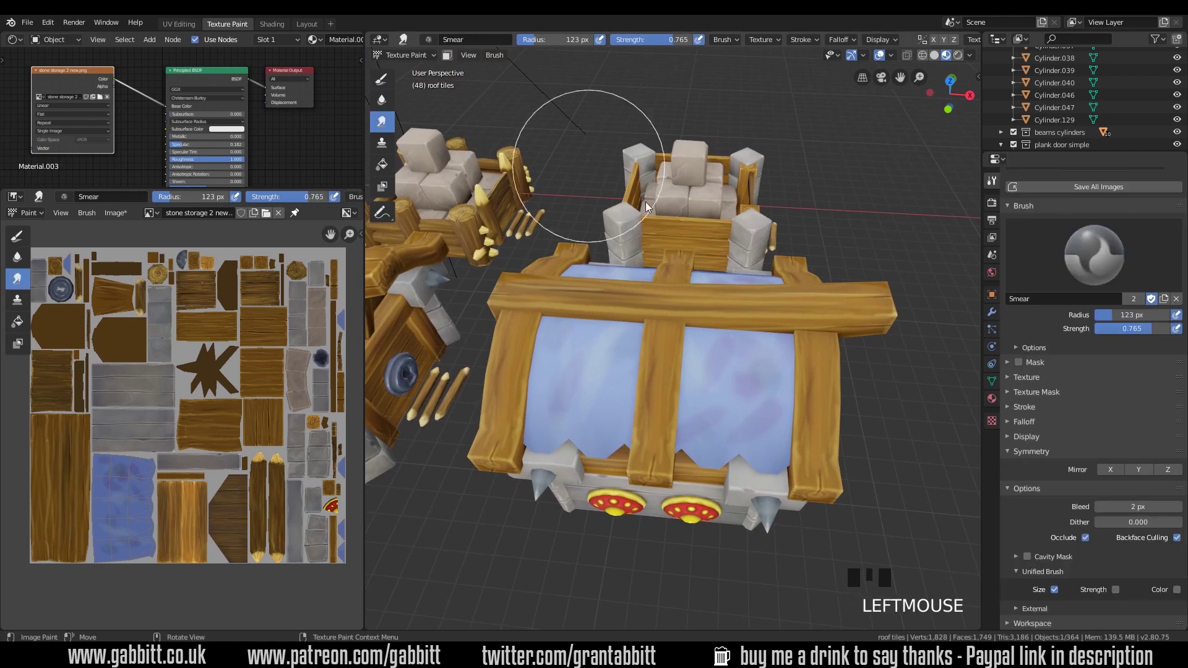
{"action": "left_click", "coordinate": [708, 392]}
{"action": "mouse_move", "coordinate": [708, 392]}
{"action": "middle_mouse_down"}
{"action": "mouse_move", "coordinate": [712, 433]}
{"action": "mouse_move", "coordinate": [767, 396]}
{"action": "middle_mouse_up"}
{"action": "left_click", "coordinate": [754, 410]}
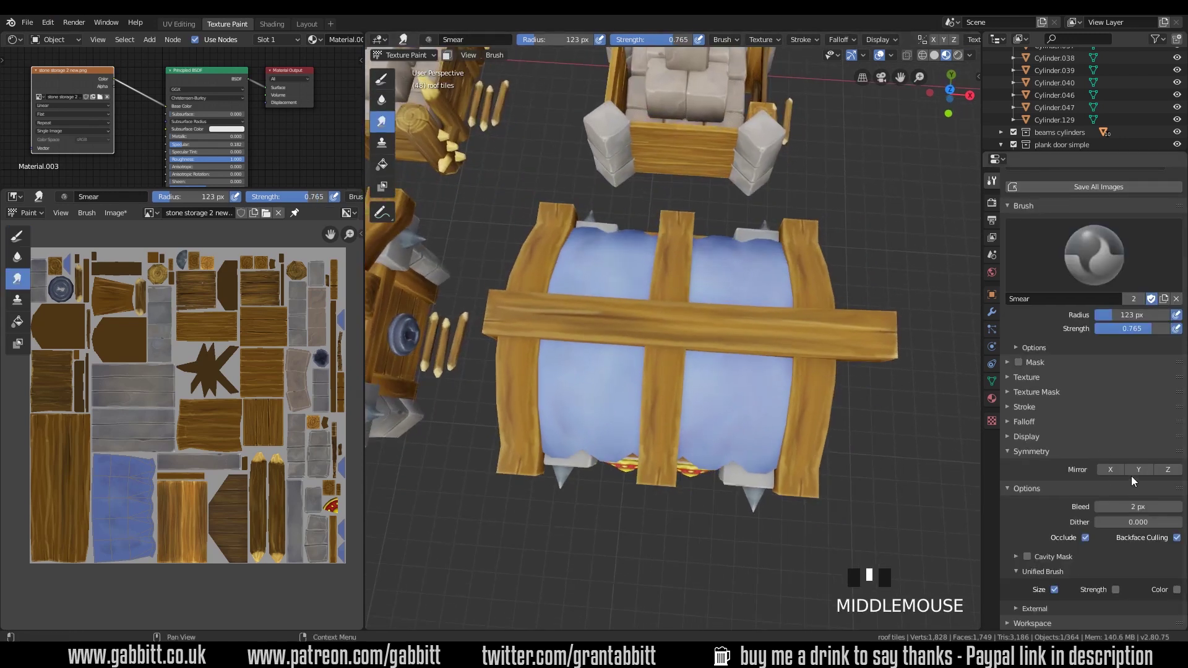
- Enable Mirror X and keep smearing the roof colours, undoing a pair of purple dabs
{"action": "left_click", "coordinate": [1111, 469]}
{"action": "left_click", "coordinate": [756, 417]}
{"action": "left_click", "coordinate": [729, 407]}
{"action": "left_click", "coordinate": [382, 79]}
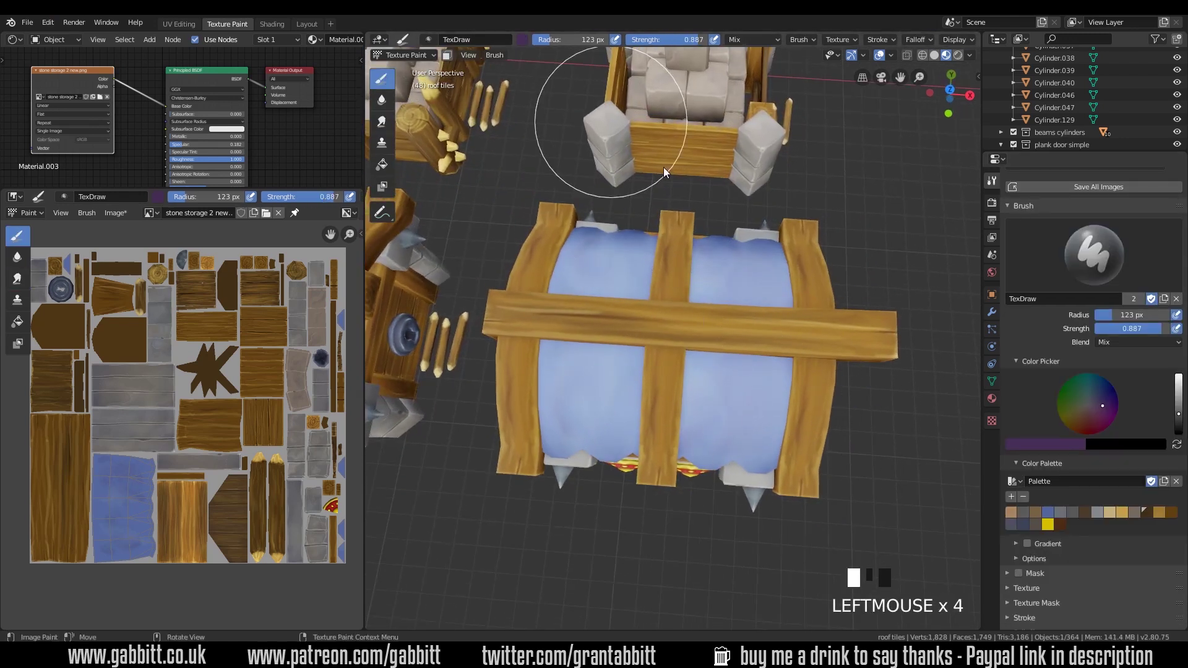
{"action": "left_click", "coordinate": [748, 396]}
{"action": "key", "text": "ctrl+z"}
{"action": "middle_click_drag", "start_coordinate": [698, 328], "coordinate": [786, 427]}
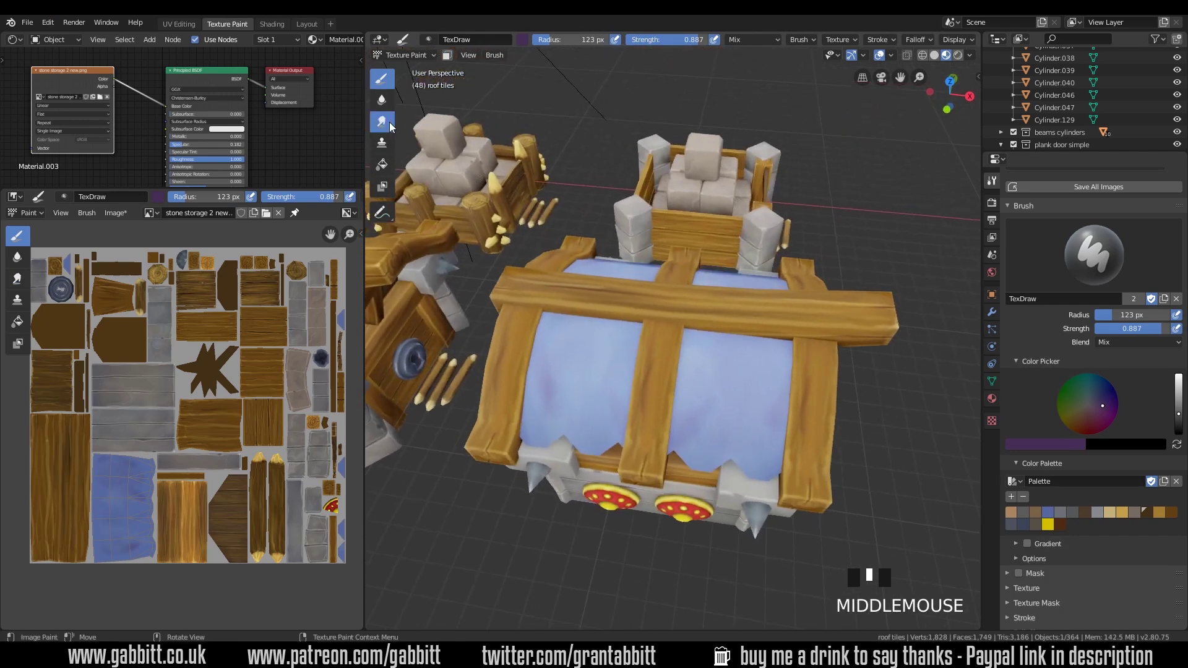
{"action": "left_click", "coordinate": [382, 121]}
{"action": "left_click", "coordinate": [704, 418]}
{"action": "left_click", "coordinate": [807, 420]}
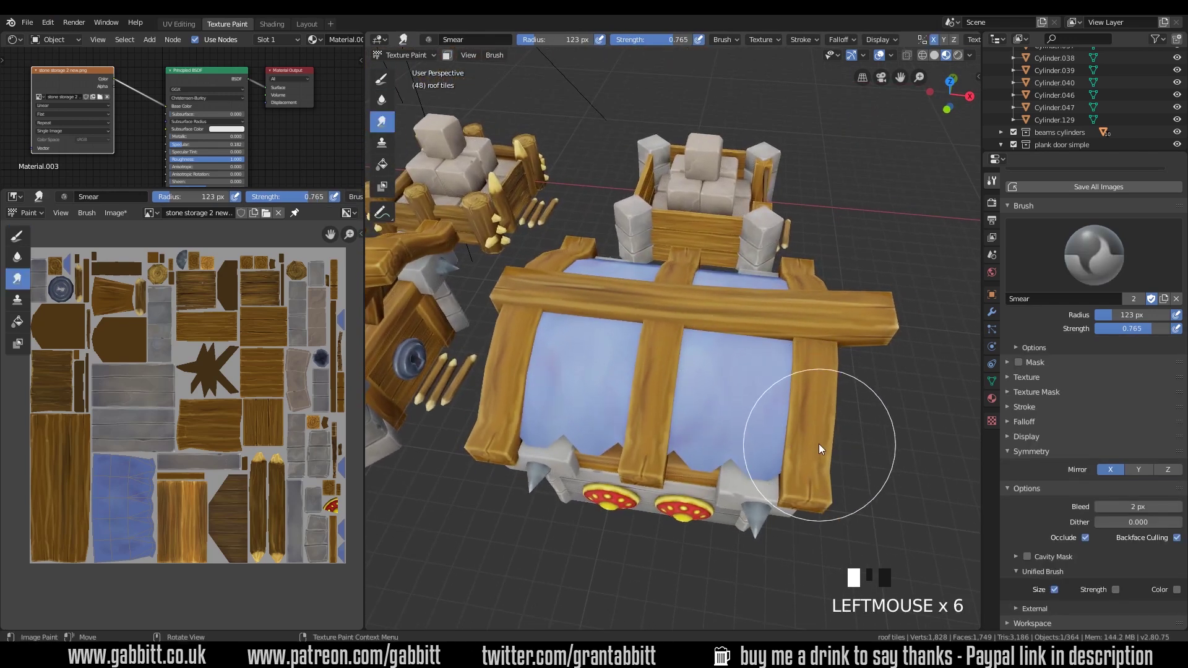
- Dab dark blue and then purple tones onto the roof cloth
{"action": "left_click_drag", "start_coordinate": [1072, 253], "coordinate": [1091, 361]}
{"action": "mouse_move", "coordinate": [774, 371]}
{"action": "middle_mouse_down"}
{"action": "mouse_move", "coordinate": [712, 365]}
{"action": "mouse_move", "coordinate": [898, 399]}
{"action": "middle_mouse_up"}
{"action": "left_click", "coordinate": [1099, 399]}
{"action": "left_click", "coordinate": [682, 421]}
{"action": "left_click", "coordinate": [708, 421]}
{"action": "left_click", "coordinate": [808, 393]}
{"action": "left_click", "coordinate": [1064, 416]}
{"action": "left_click", "coordinate": [1103, 417]}
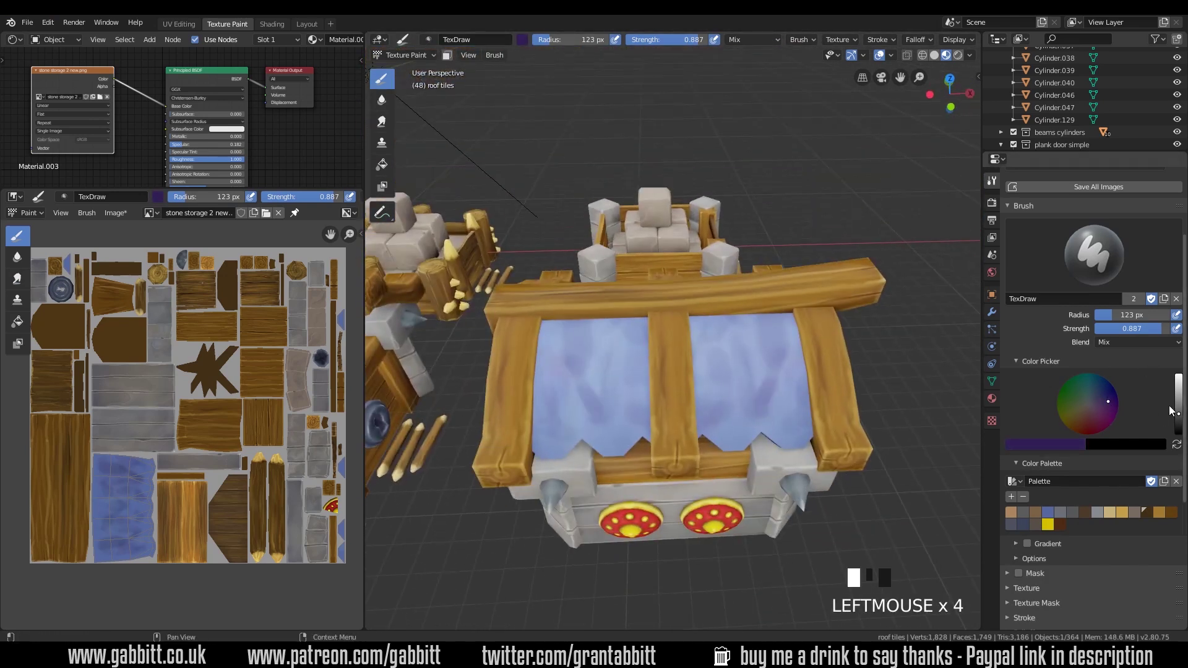
{"action": "left_click", "coordinate": [1109, 402]}
- Add grey-teal dabs to the roof cloth and smear the new colours together
{"action": "left_click", "coordinate": [1090, 393]}
{"action": "left_click", "coordinate": [777, 318]}
{"action": "left_click", "coordinate": [790, 378]}
{"action": "left_click", "coordinate": [773, 325]}
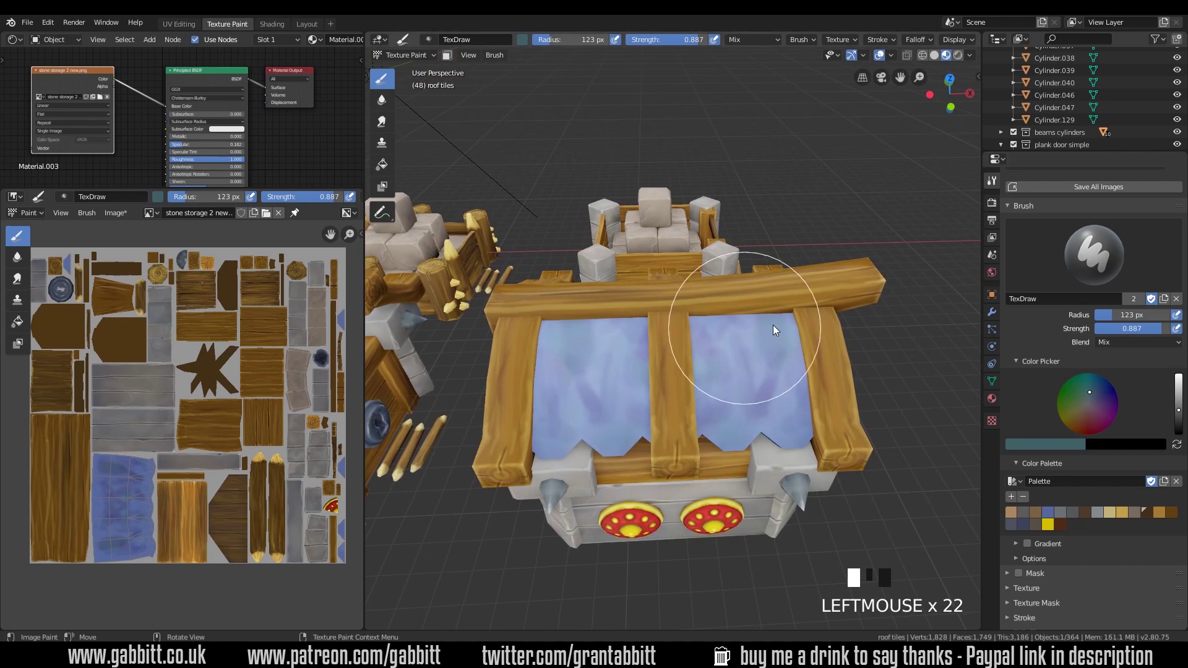
{"action": "mouse_move", "coordinate": [773, 325]}
{"action": "middle_mouse_down"}
{"action": "mouse_move", "coordinate": [648, 270]}
{"action": "mouse_move", "coordinate": [709, 389]}
{"action": "middle_mouse_up"}
{"action": "left_click", "coordinate": [382, 121]}
{"action": "left_click_drag", "start_coordinate": [709, 389], "coordinate": [653, 403]}
{"action": "mouse_move", "coordinate": [653, 404]}
{"action": "middle_mouse_down"}
{"action": "mouse_move", "coordinate": [762, 359]}
{"action": "mouse_move", "coordinate": [826, 448]}
{"action": "mouse_move", "coordinate": [823, 403]}
{"action": "middle_mouse_up"}
- Fill the roof cloth with purple using Multiply blending at strength 0.298
{"action": "left_click", "coordinate": [382, 164]}
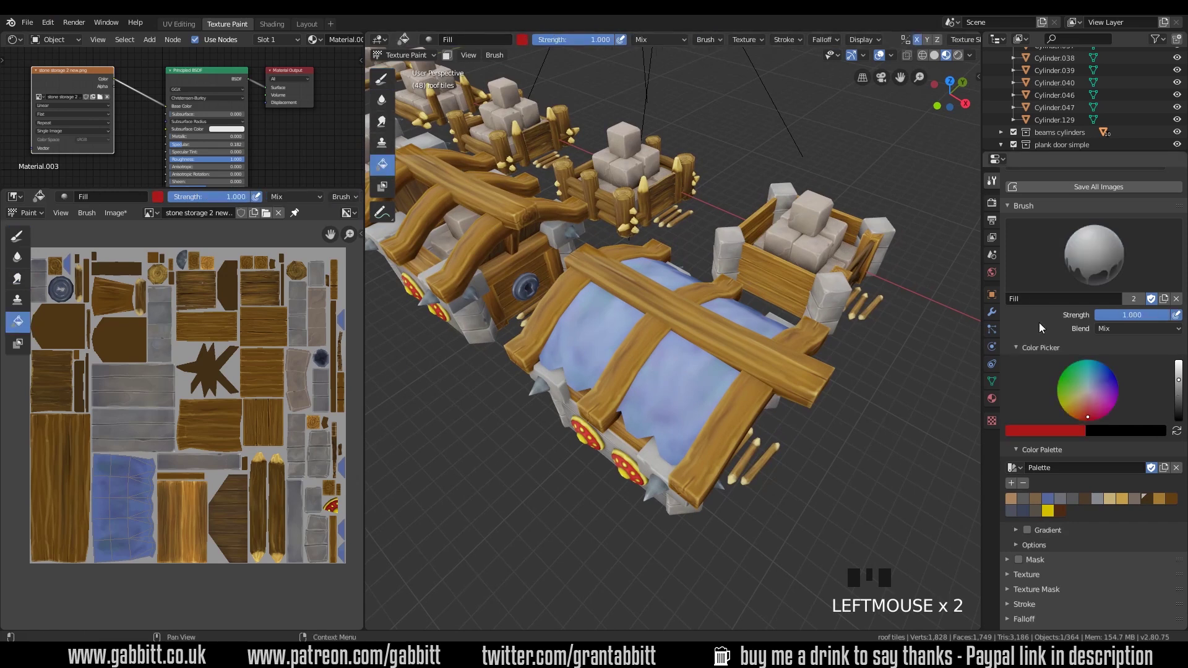
{"action": "left_click", "coordinate": [1114, 329]}
{"action": "left_click", "coordinate": [1060, 377]}
{"action": "left_click", "coordinate": [1099, 385]}
{"action": "left_click", "coordinate": [718, 396]}
{"action": "key", "text": "ctrl+z"}
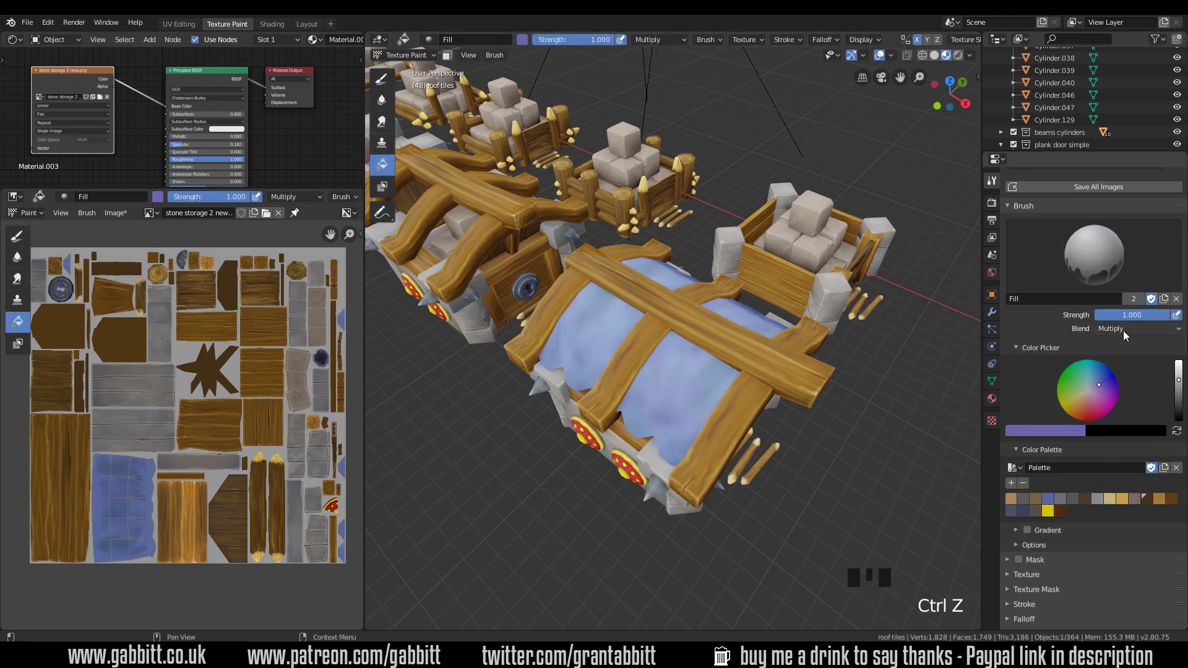
{"action": "left_click_drag", "start_coordinate": [1133, 315], "coordinate": [1080, 315]}
{"action": "left_click", "coordinate": [718, 396]}
{"action": "left_click", "coordinate": [1179, 399]}
{"action": "left_click", "coordinate": [718, 397]}
{"action": "middle_click_drag", "start_coordinate": [718, 396], "coordinate": [722, 452]}
- Paint thin dark blue-purple strokes with a 12 px Multiply draw brush
{"action": "left_click", "coordinate": [382, 79]}
{"action": "middle_click_drag", "start_coordinate": [557, 248], "coordinate": [680, 279]}
{"action": "left_click", "coordinate": [1114, 342]}
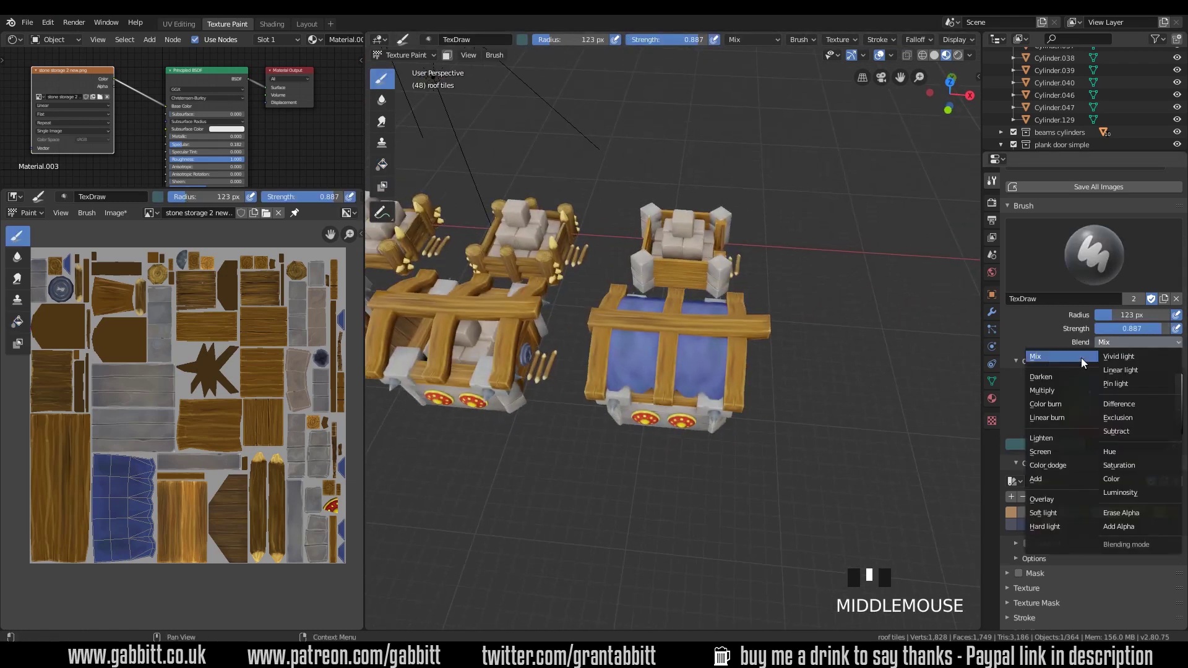
{"action": "left_click", "coordinate": [1054, 391]}
{"action": "key", "text": "f"}
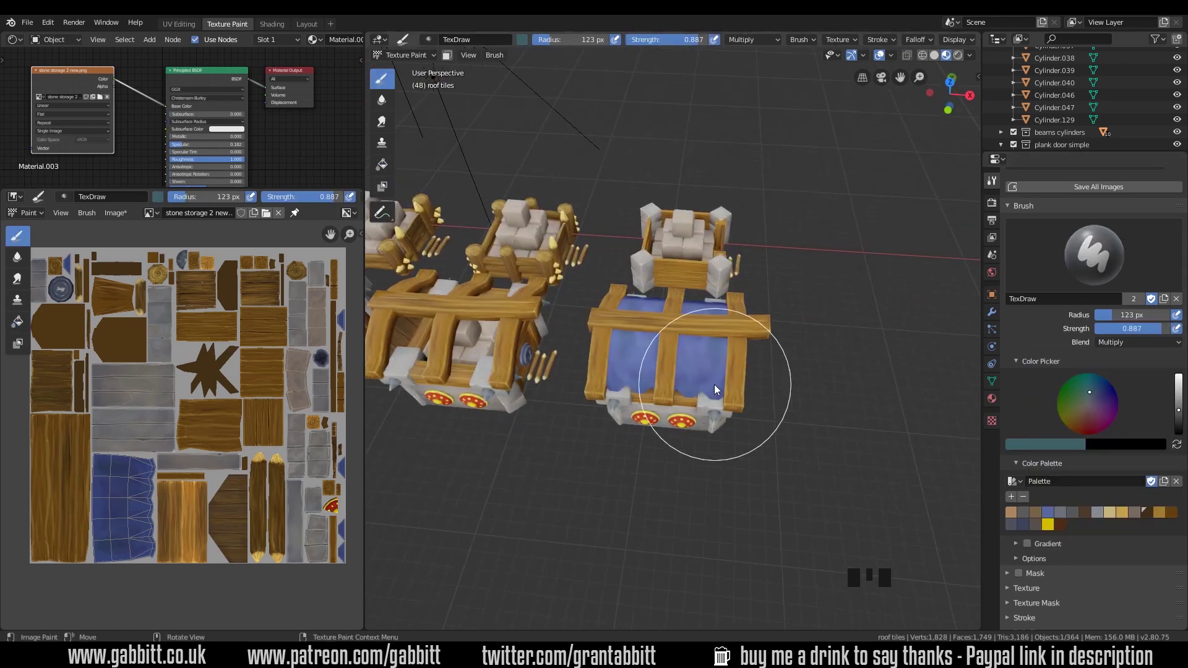
{"action": "left_click", "coordinate": [707, 385]}
{"action": "middle_click_drag", "start_coordinate": [707, 385], "coordinate": [1116, 440], "text": "ctrl"}
{"action": "left_click", "coordinate": [1108, 399]}
{"action": "middle_click_drag", "start_coordinate": [879, 384], "coordinate": [856, 374]}
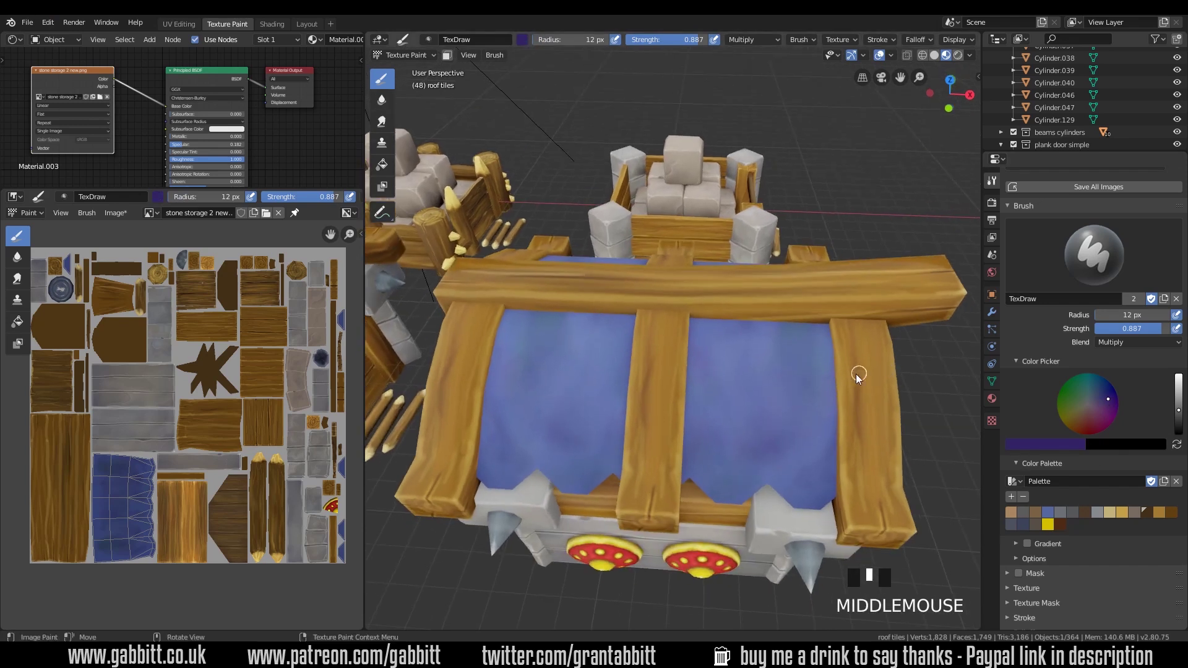
{"action": "left_click", "coordinate": [765, 465]}
{"action": "left_click", "coordinate": [765, 465]}
{"action": "mouse_move", "coordinate": [689, 470]}
{"action": "middle_mouse_down"}
{"action": "mouse_move", "coordinate": [837, 434]}
{"action": "mouse_move", "coordinate": [809, 454]}
{"action": "mouse_move", "coordinate": [766, 359]}
{"action": "middle_mouse_up"}
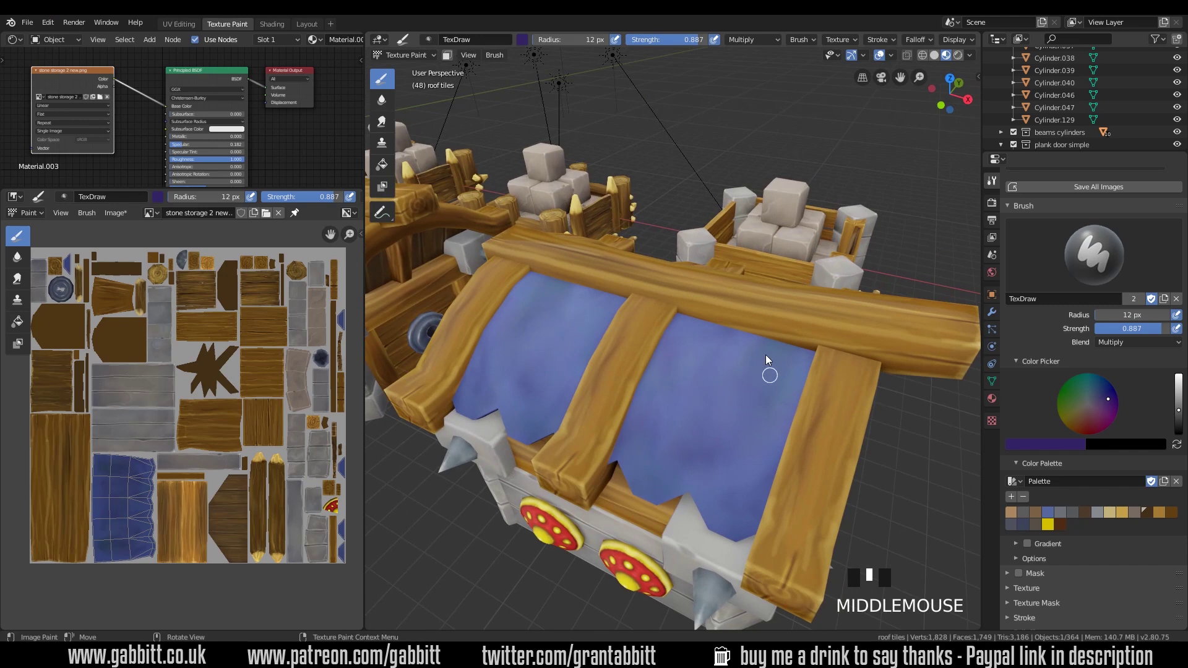
- Isolate the roof tiles in local top view and inspect their mesh
{"action": "left_click", "coordinate": [307, 23]}
{"action": "key", "text": "KP_Divide"}
{"action": "key", "text": "KP_7"}
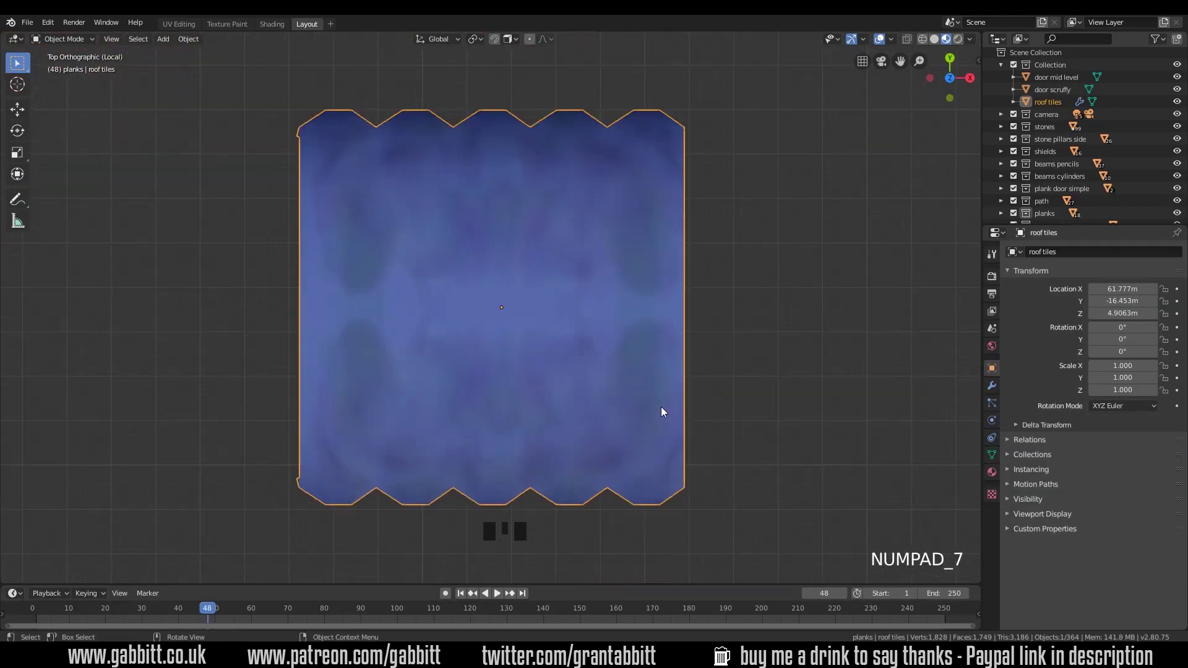
{"action": "key", "text": "Tab"}
{"action": "middle_click_drag", "start_coordinate": [710, 377], "coordinate": [662, 492]}
{"action": "key", "text": "KP_7"}
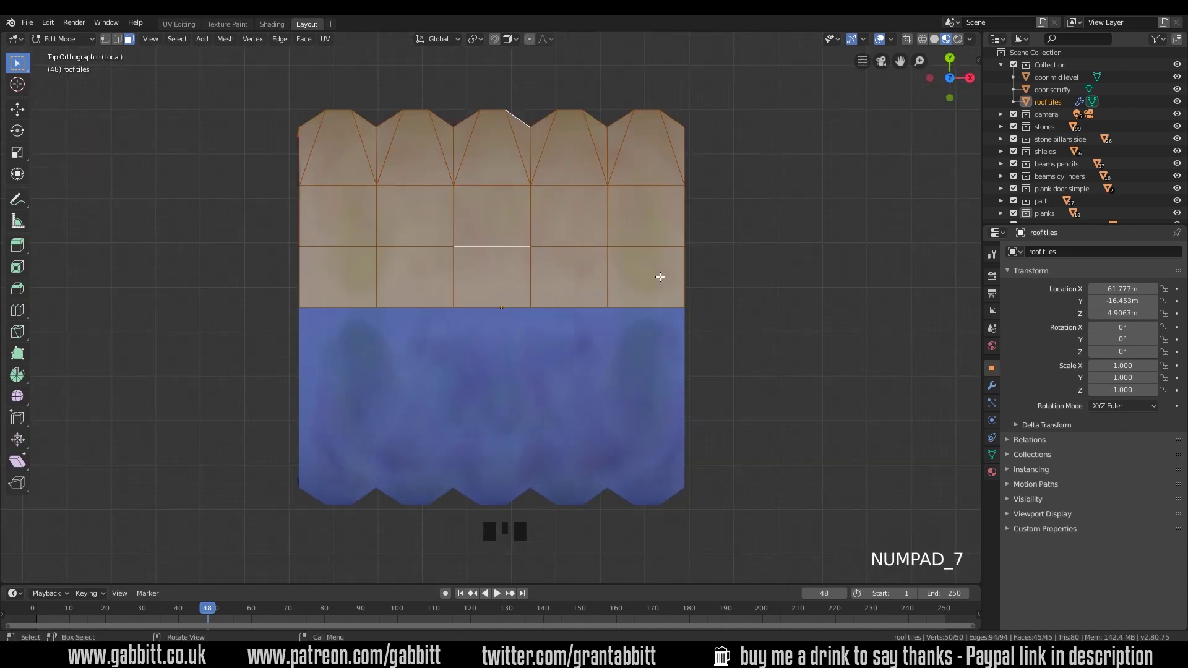
{"action": "key", "text": "Tab"}
- Set the roof tiles' origin to their geometry centre
{"action": "left_click", "coordinate": [188, 38]}
{"action": "mouse_move", "coordinate": [267, 66]}
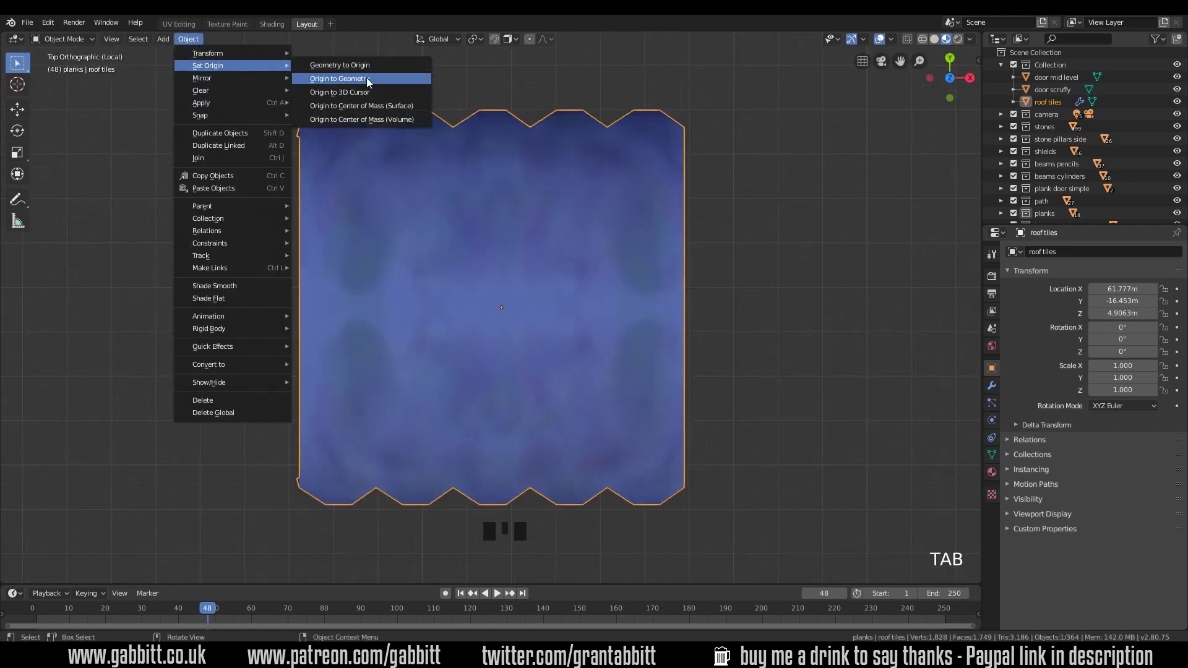
{"action": "left_click", "coordinate": [371, 79]}
{"action": "key", "text": "ctrl+z"}
{"action": "left_click", "coordinate": [188, 38]}
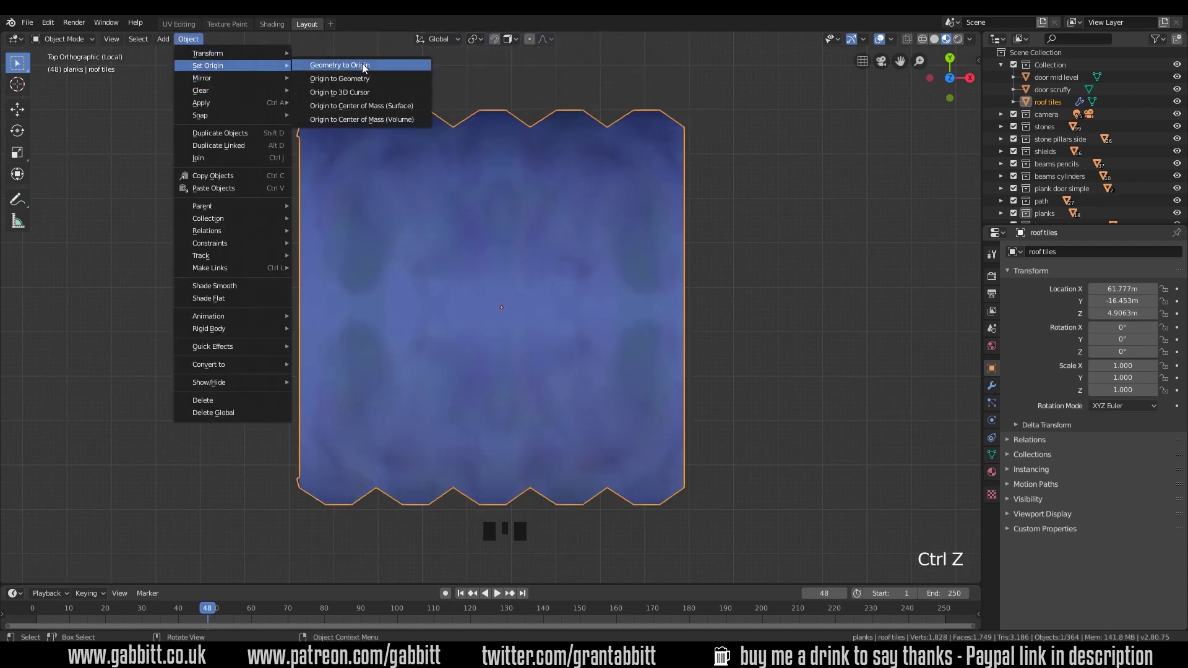
{"action": "left_click", "coordinate": [400, 81]}
{"action": "middle_click_drag", "start_coordinate": [400, 81], "coordinate": [593, 300]}
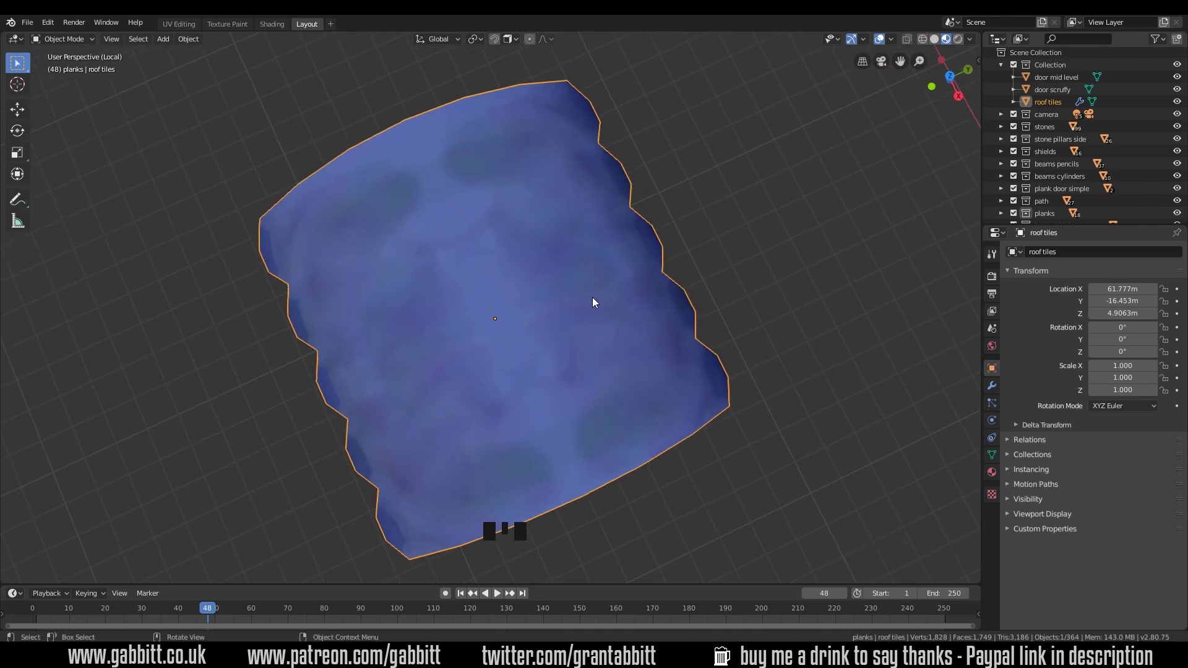
{"action": "key", "text": "KP_7"}
- Shift the selected upper tile rows sideways along X in Edit Mode
{"action": "key", "text": "Tab"}
{"action": "key", "text": "g"}
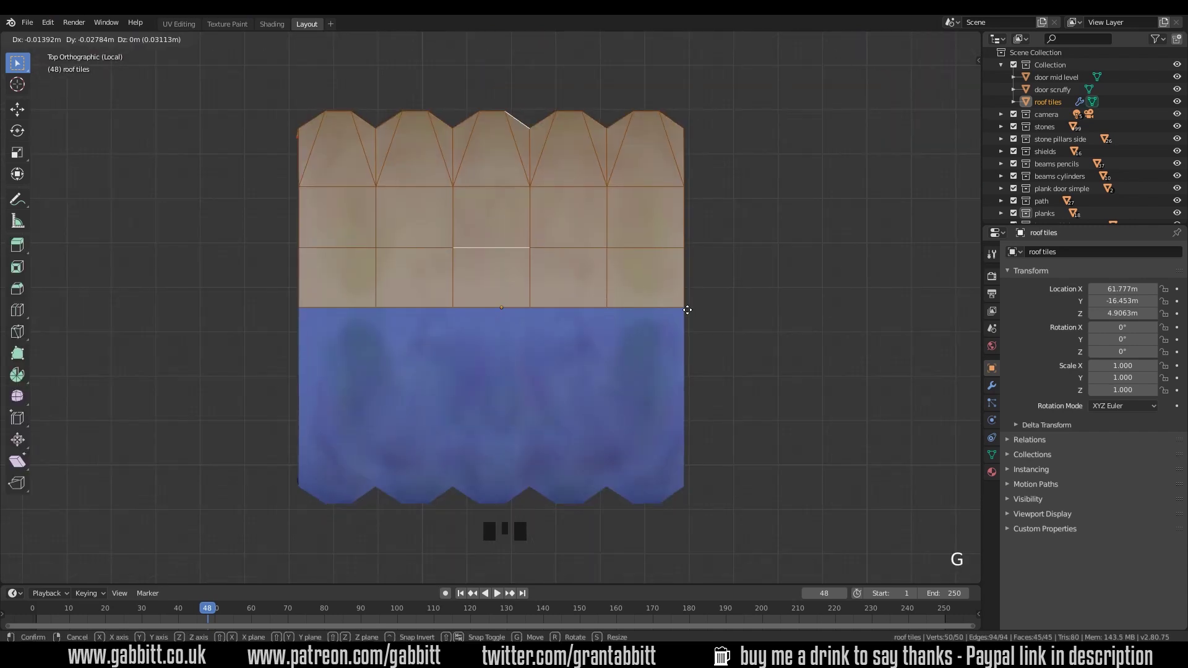
{"action": "key", "text": "x"}
{"action": "left_click", "coordinate": [698, 312]}
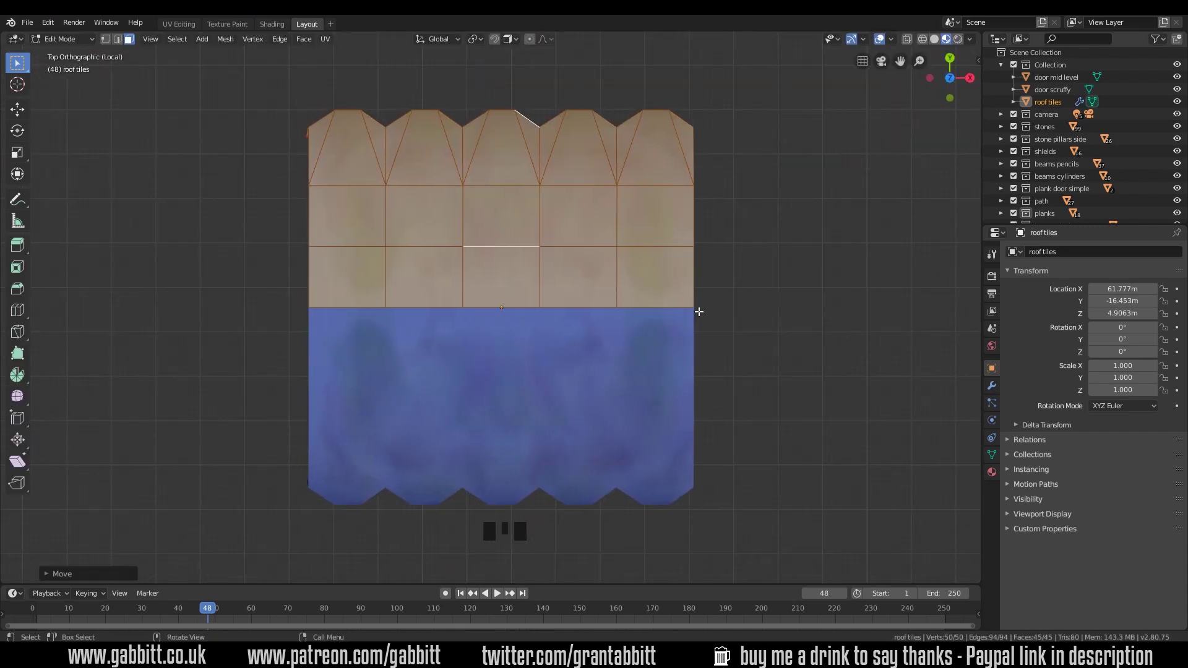
- Return to the Texture Paint workspace and view the roof
{"action": "left_click", "coordinate": [227, 24]}
{"action": "left_click", "coordinate": [706, 502]}
{"action": "mouse_move", "coordinate": [751, 438]}
{"action": "middle_mouse_down"}
{"action": "mouse_move", "coordinate": [706, 501]}
{"action": "mouse_move", "coordinate": [682, 451]}
{"action": "mouse_move", "coordinate": [711, 455]}
{"action": "mouse_move", "coordinate": [739, 434]}
{"action": "mouse_move", "coordinate": [575, 431]}
{"action": "mouse_move", "coordinate": [808, 410]}
{"action": "mouse_move", "coordinate": [750, 488]}
{"action": "middle_mouse_up"}
- Isolate the roof tiles mesh in local view, angled to face the tiles
{"action": "left_click", "coordinate": [575, 431]}
{"action": "left_click", "coordinate": [767, 462]}
{"action": "left_click", "coordinate": [765, 490]}
{"action": "key", "text": "KP_Divide"}
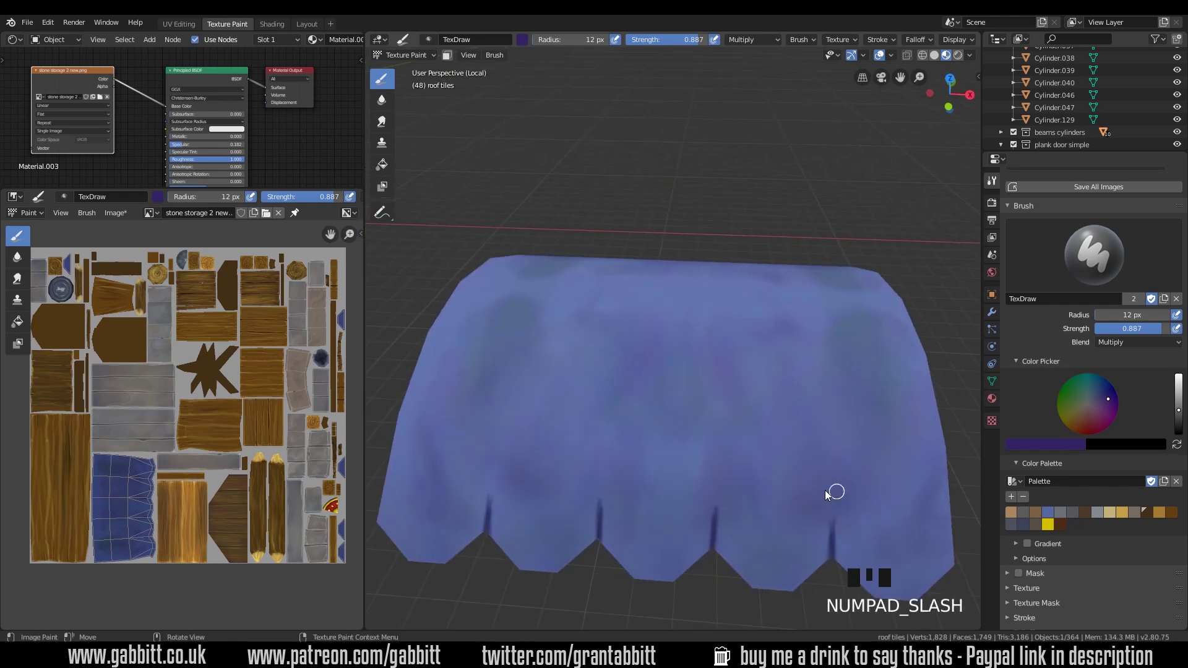
{"action": "left_click", "coordinate": [489, 515]}
{"action": "middle_click_drag", "start_coordinate": [488, 515], "coordinate": [930, 517]}
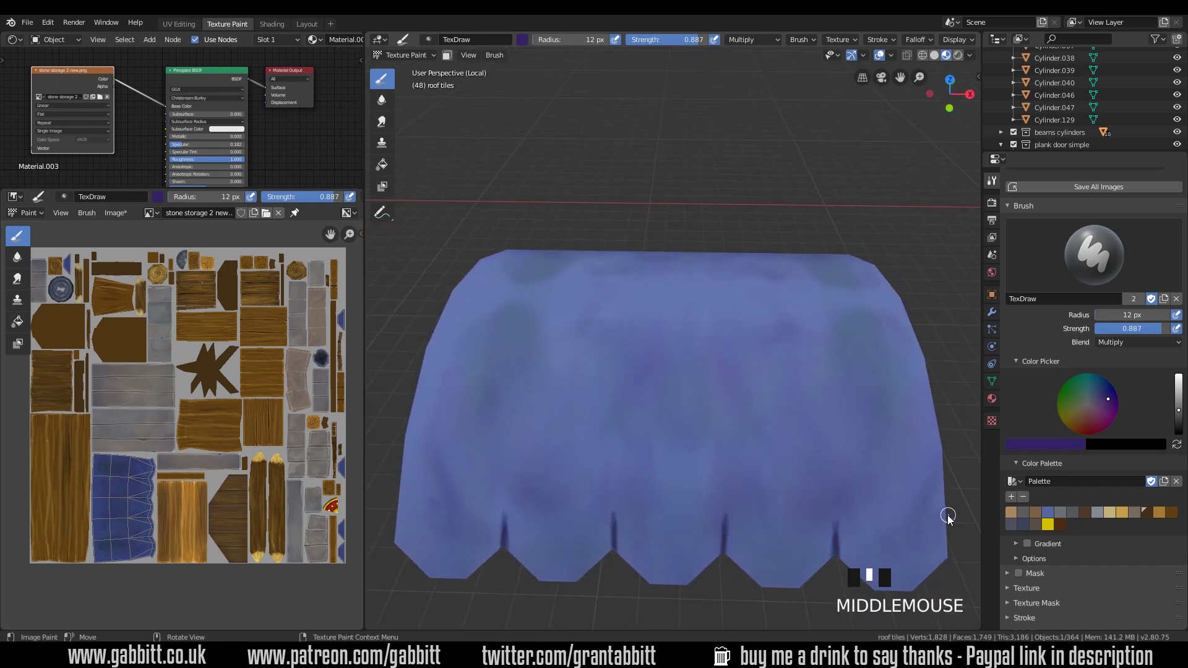
- Paint dark Multiply outlines along the lower tile edges, undoing the misplaced strokes
{"action": "left_click_drag", "start_coordinate": [901, 501], "coordinate": [947, 518]}
{"action": "mouse_move", "coordinate": [842, 519]}
{"action": "left_mouse_down"}
{"action": "mouse_move", "coordinate": [787, 476]}
{"action": "mouse_move", "coordinate": [764, 510]}
{"action": "mouse_move", "coordinate": [688, 510]}
{"action": "mouse_move", "coordinate": [693, 484]}
{"action": "mouse_move", "coordinate": [692, 511]}
{"action": "left_mouse_up"}
{"action": "key", "text": "ctrl+z"}
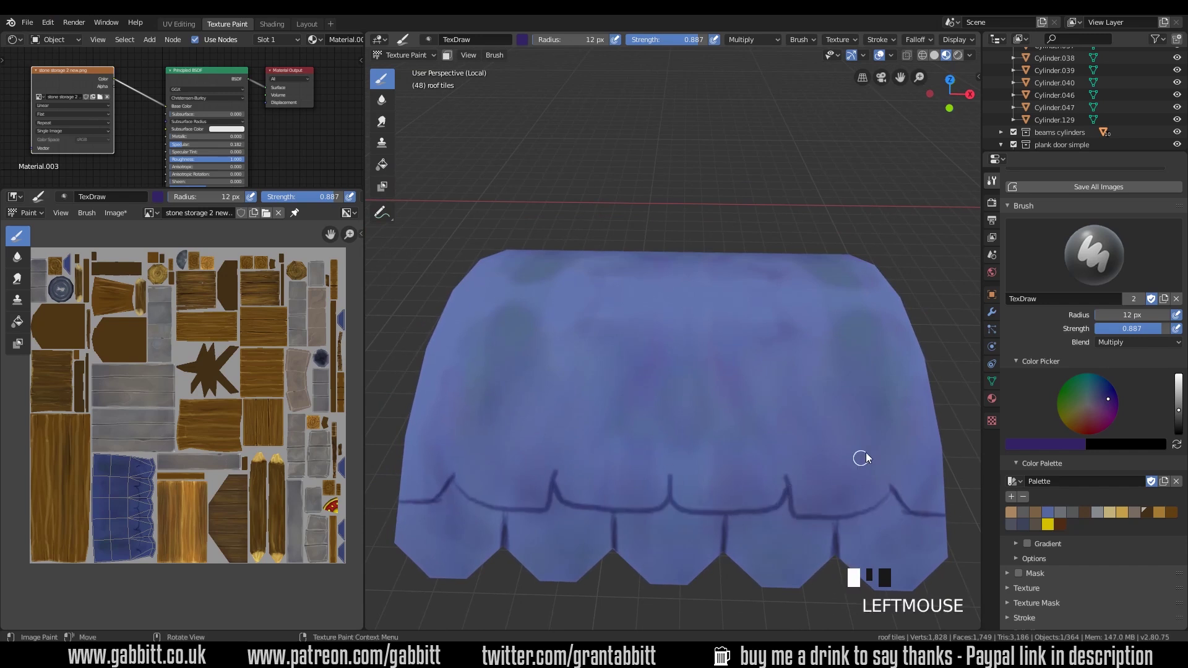
{"action": "mouse_move", "coordinate": [866, 457]}
{"action": "middle_mouse_down"}
{"action": "mouse_move", "coordinate": [808, 480]}
{"action": "mouse_move", "coordinate": [856, 499]}
{"action": "middle_mouse_up"}
{"action": "key", "text": "ctrl+z"}
{"action": "key", "text": "ctrl+z"}
{"action": "mouse_move", "coordinate": [857, 499]}
{"action": "left_mouse_down"}
{"action": "mouse_move", "coordinate": [826, 494]}
{"action": "mouse_move", "coordinate": [819, 431]}
{"action": "left_mouse_up"}
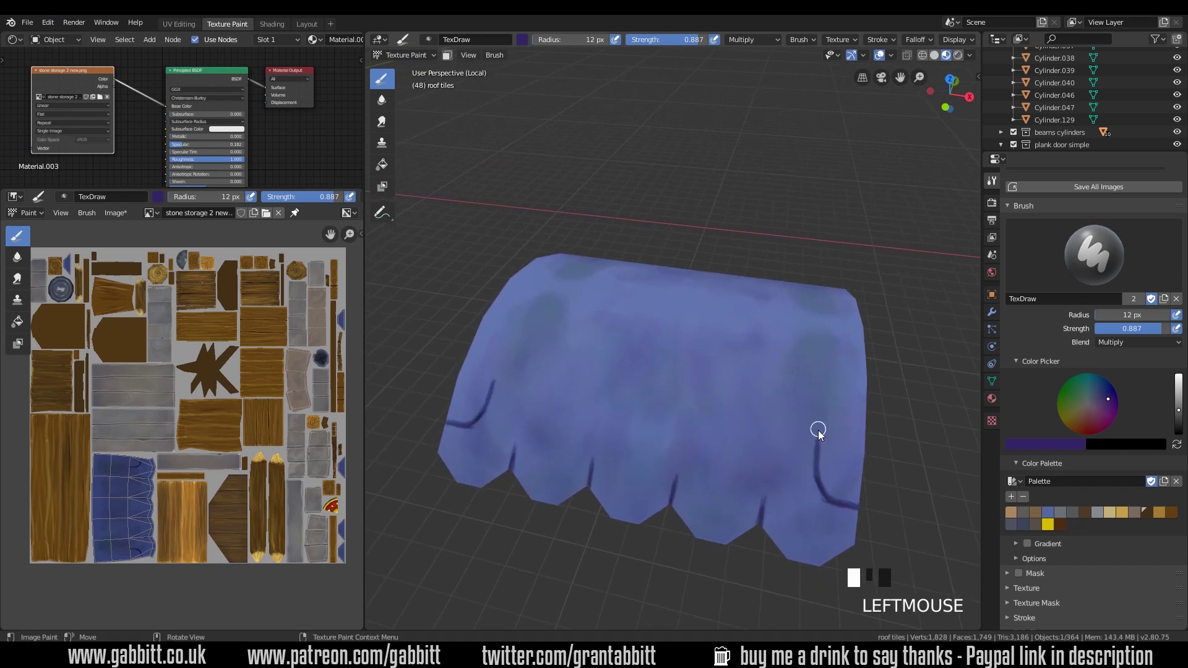
{"action": "mouse_move", "coordinate": [814, 478]}
{"action": "left_mouse_down"}
{"action": "mouse_move", "coordinate": [786, 491]}
{"action": "mouse_move", "coordinate": [742, 482]}
{"action": "mouse_move", "coordinate": [737, 406]}
{"action": "left_mouse_up"}
{"action": "key", "text": "ctrl+z"}
{"action": "left_click_drag", "start_coordinate": [815, 473], "coordinate": [740, 483]}
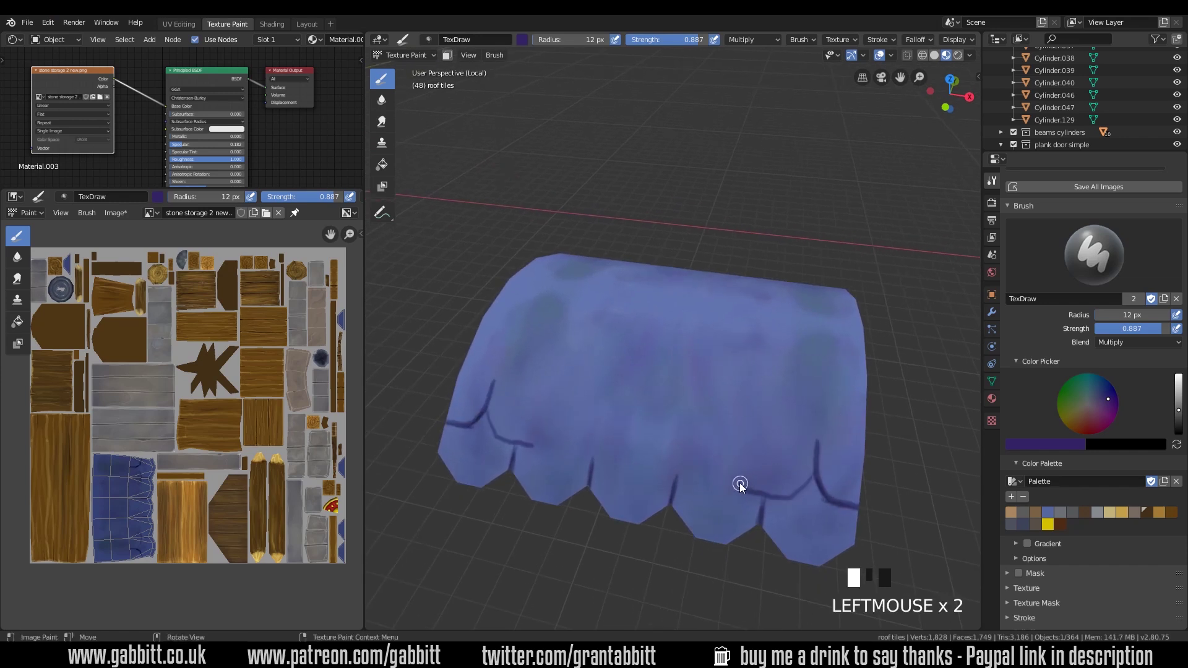
- Outline another tile edge and add short strokes rising from the tile peaks
{"action": "middle_click_drag", "start_coordinate": [642, 448], "coordinate": [836, 474]}
{"action": "left_click_drag", "start_coordinate": [848, 458], "coordinate": [781, 447]}
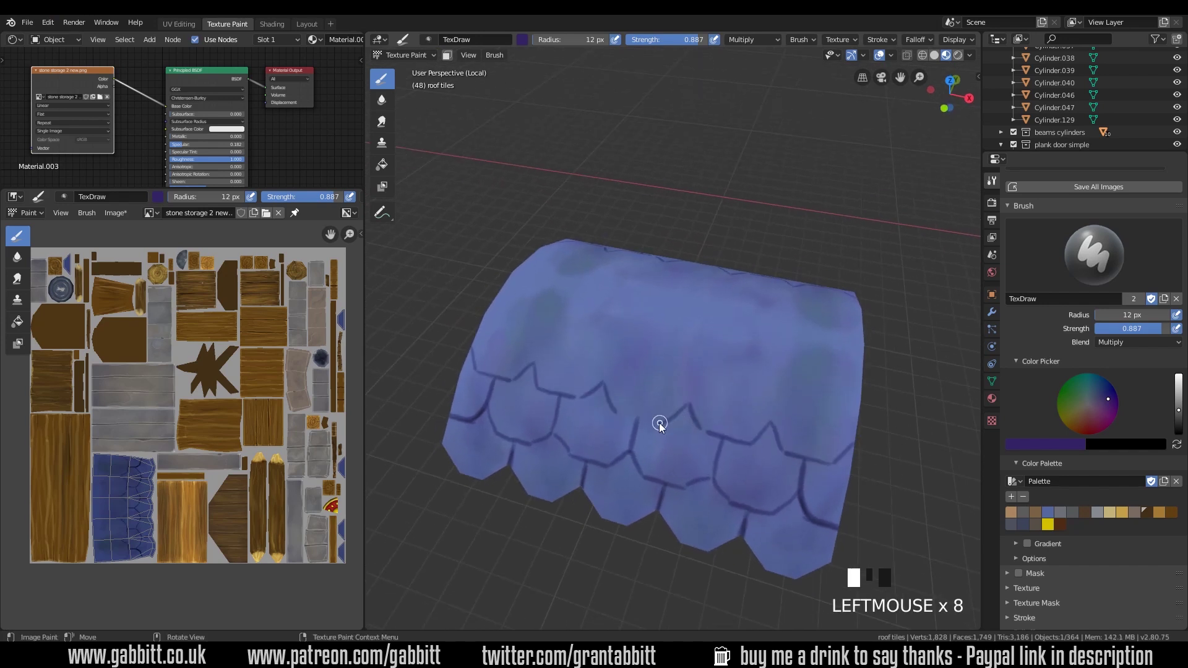
{"action": "middle_click_drag", "start_coordinate": [660, 425], "coordinate": [809, 451]}
{"action": "mouse_move", "coordinate": [797, 402]}
{"action": "left_mouse_down"}
{"action": "mouse_move", "coordinate": [573, 417]}
{"action": "mouse_move", "coordinate": [553, 391]}
{"action": "left_mouse_up"}
{"action": "key", "text": "ctrl+z"}
{"action": "key", "text": "ctrl+z"}
{"action": "left_click_drag", "start_coordinate": [636, 411], "coordinate": [636, 393]}
{"action": "left_click_drag", "start_coordinate": [720, 411], "coordinate": [720, 393]}
- Paint zigzag scallop edges along the upper row of tiles
{"action": "middle_click_drag", "start_coordinate": [748, 425], "coordinate": [868, 386]}
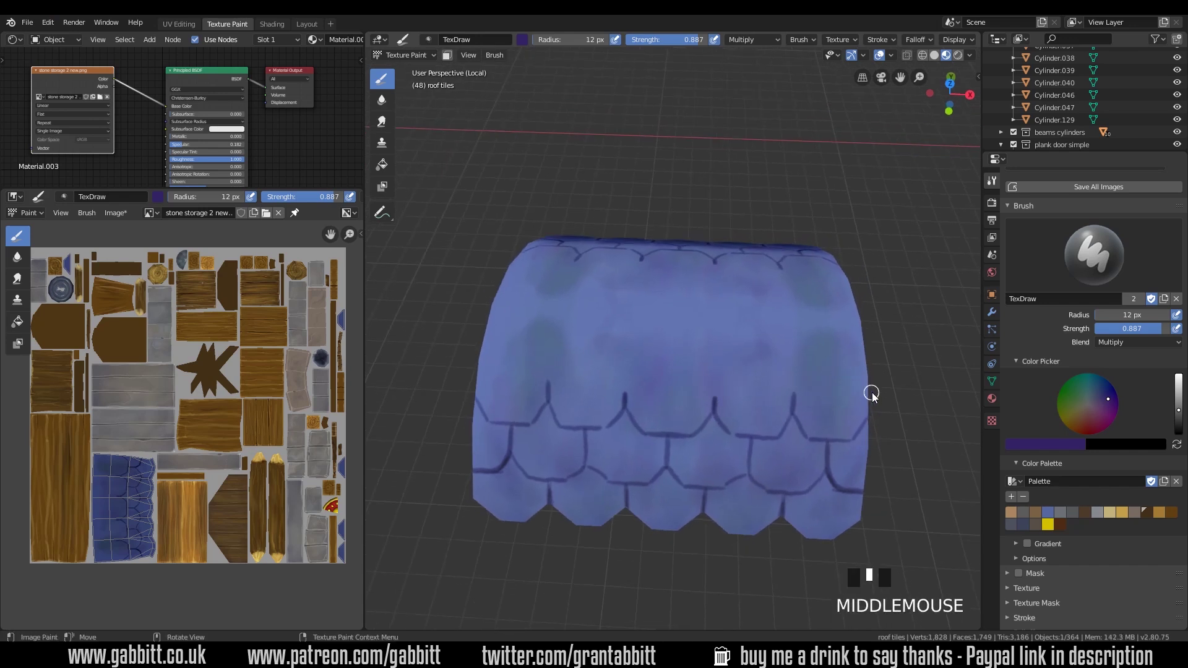
{"action": "mouse_move", "coordinate": [872, 394]}
{"action": "left_mouse_down"}
{"action": "mouse_move", "coordinate": [849, 392]}
{"action": "mouse_move", "coordinate": [832, 371]}
{"action": "left_mouse_up"}
{"action": "mouse_move", "coordinate": [832, 370]}
{"action": "left_mouse_down"}
{"action": "mouse_move", "coordinate": [814, 393]}
{"action": "mouse_move", "coordinate": [774, 371]}
{"action": "left_mouse_up"}
{"action": "mouse_move", "coordinate": [779, 396]}
{"action": "left_mouse_down"}
{"action": "mouse_move", "coordinate": [758, 365]}
{"action": "mouse_move", "coordinate": [733, 399]}
{"action": "left_mouse_up"}
{"action": "mouse_move", "coordinate": [727, 396]}
{"action": "left_mouse_down"}
{"action": "mouse_move", "coordinate": [693, 390]}
{"action": "mouse_move", "coordinate": [673, 348]}
{"action": "left_mouse_up"}
- Dab short dark outline strokes onto tiles across the roof
{"action": "middle_click", "coordinate": [722, 379]}
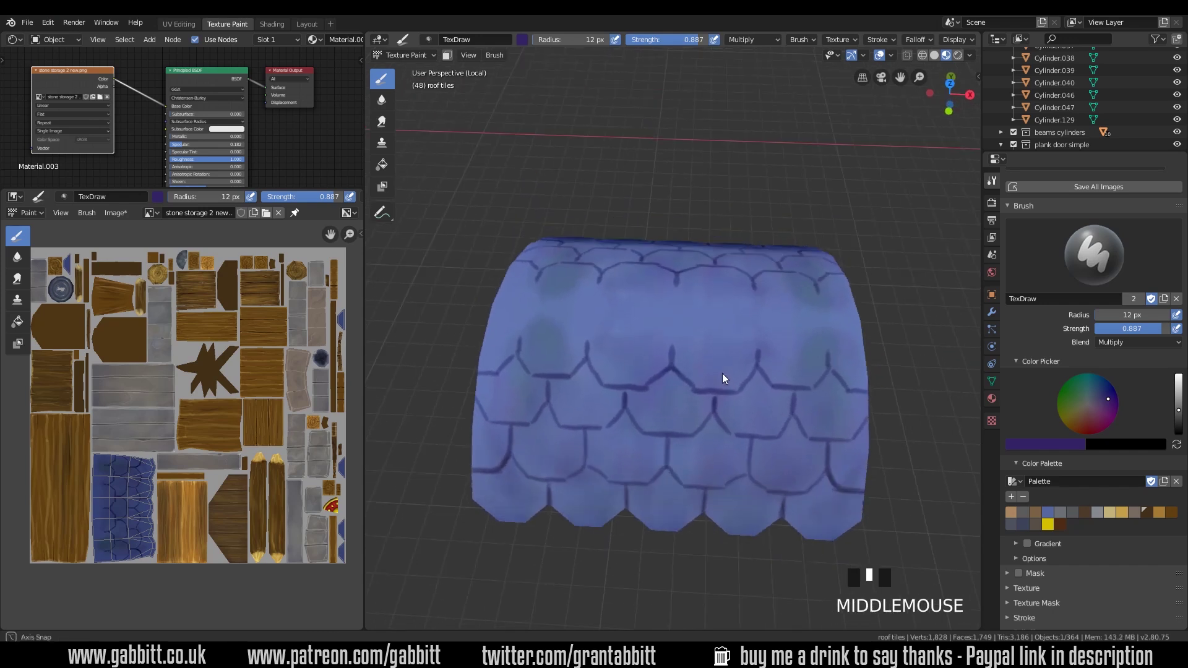
{"action": "mouse_move", "coordinate": [722, 379]}
{"action": "middle_mouse_down"}
{"action": "mouse_move", "coordinate": [769, 417]}
{"action": "mouse_move", "coordinate": [711, 378]}
{"action": "middle_mouse_up"}
{"action": "left_click", "coordinate": [658, 345]}
{"action": "mouse_move", "coordinate": [658, 345]}
{"action": "middle_mouse_down"}
{"action": "mouse_move", "coordinate": [855, 423]}
{"action": "mouse_move", "coordinate": [817, 441]}
{"action": "mouse_move", "coordinate": [815, 429]}
{"action": "mouse_move", "coordinate": [559, 347]}
{"action": "middle_mouse_up"}
{"action": "left_click", "coordinate": [782, 464]}
{"action": "left_click", "coordinate": [783, 464]}
{"action": "left_click", "coordinate": [660, 374]}
{"action": "left_click", "coordinate": [485, 291]}
{"action": "left_click", "coordinate": [489, 279]}
- Add more dark outline dabs to fill in the remaining tile edges
{"action": "left_click", "coordinate": [829, 458]}
{"action": "left_click", "coordinate": [632, 384]}
{"action": "left_click", "coordinate": [560, 347]}
{"action": "left_click", "coordinate": [489, 374]}
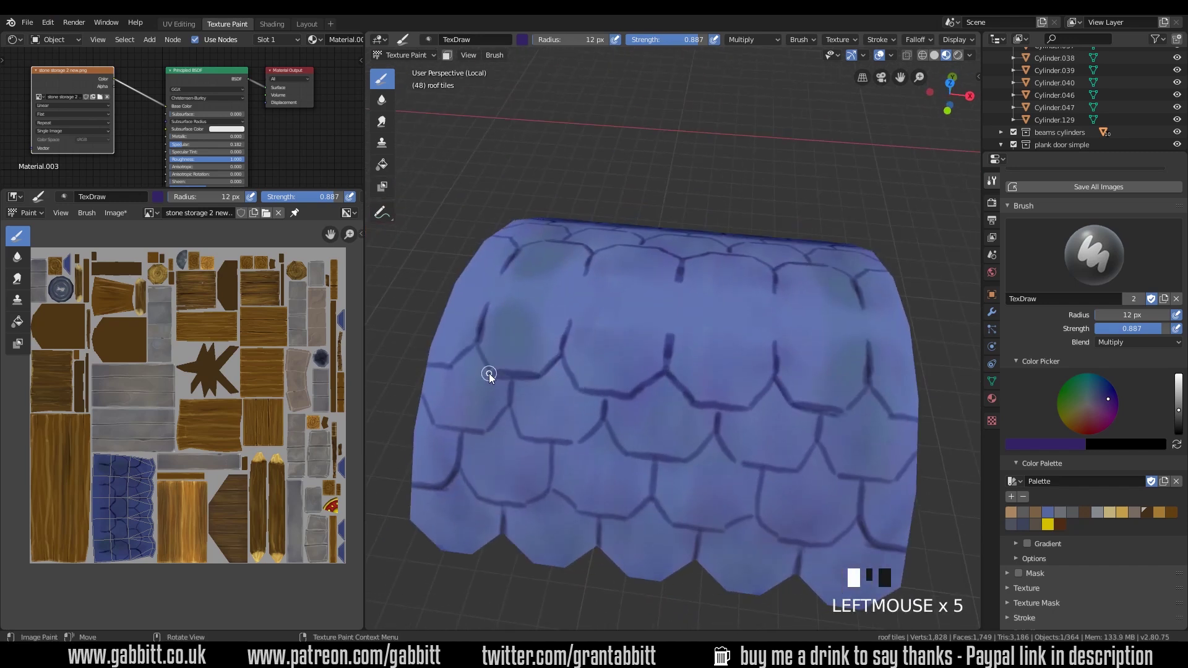
{"action": "mouse_move", "coordinate": [489, 374]}
{"action": "middle_mouse_down"}
{"action": "mouse_move", "coordinate": [654, 300]}
{"action": "mouse_move", "coordinate": [656, 376]}
{"action": "middle_mouse_up"}
{"action": "left_click", "coordinate": [656, 377]}
{"action": "left_click", "coordinate": [526, 393]}
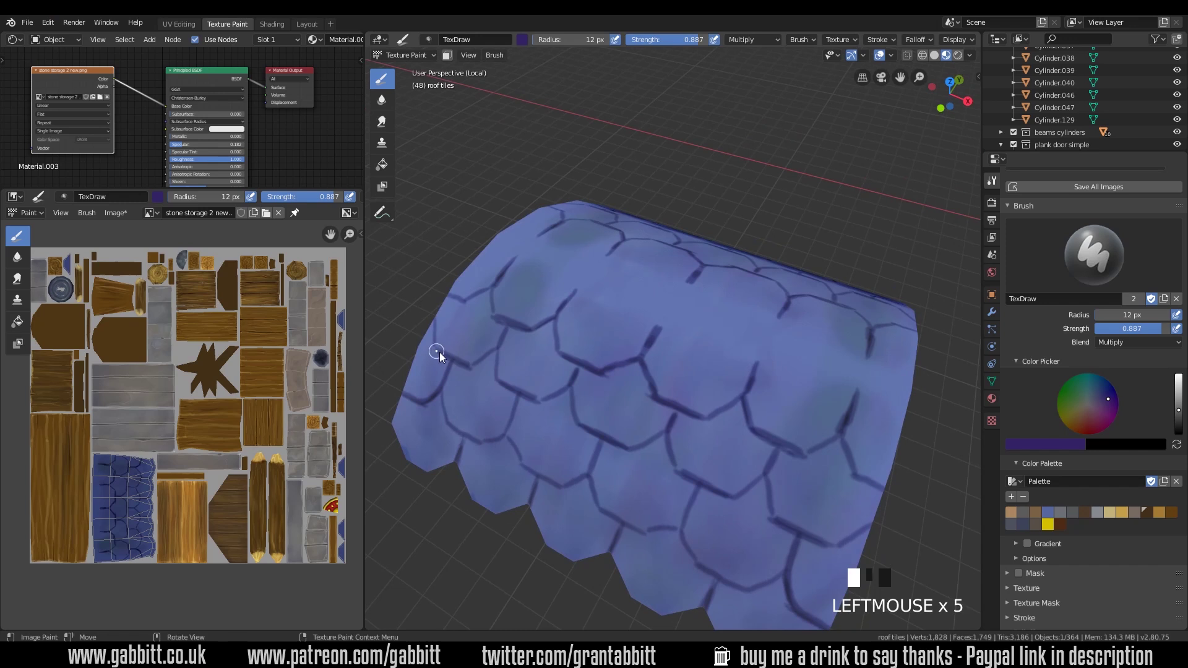
{"action": "mouse_move", "coordinate": [494, 455]}
{"action": "middle_mouse_down"}
{"action": "mouse_move", "coordinate": [660, 361]}
{"action": "mouse_move", "coordinate": [642, 299]}
{"action": "mouse_move", "coordinate": [543, 266]}
{"action": "middle_mouse_up"}
- Set the brush radius to 36 px and strength to 0.387, then dab the tiles
{"action": "left_click", "coordinate": [641, 299]}
{"action": "key", "text": "f"}
{"action": "left_click", "coordinate": [697, 299]}
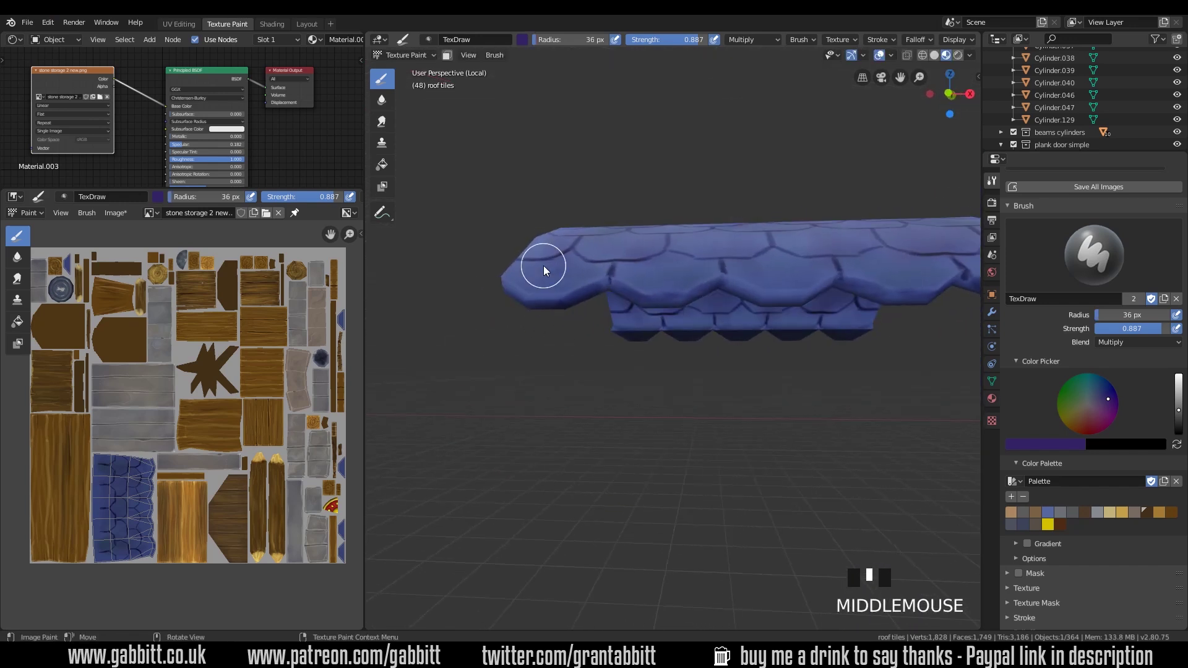
{"action": "key", "text": "shift+f"}
{"action": "left_click", "coordinate": [552, 291]}
{"action": "left_click", "coordinate": [563, 308]}
{"action": "mouse_move", "coordinate": [563, 308]}
{"action": "middle_mouse_down"}
{"action": "mouse_move", "coordinate": [614, 296]}
{"action": "mouse_move", "coordinate": [688, 232]}
{"action": "mouse_move", "coordinate": [904, 243]}
{"action": "mouse_move", "coordinate": [708, 292]}
{"action": "mouse_move", "coordinate": [650, 363]}
{"action": "mouse_move", "coordinate": [647, 457]}
{"action": "middle_mouse_up"}
{"action": "left_click", "coordinate": [731, 234]}
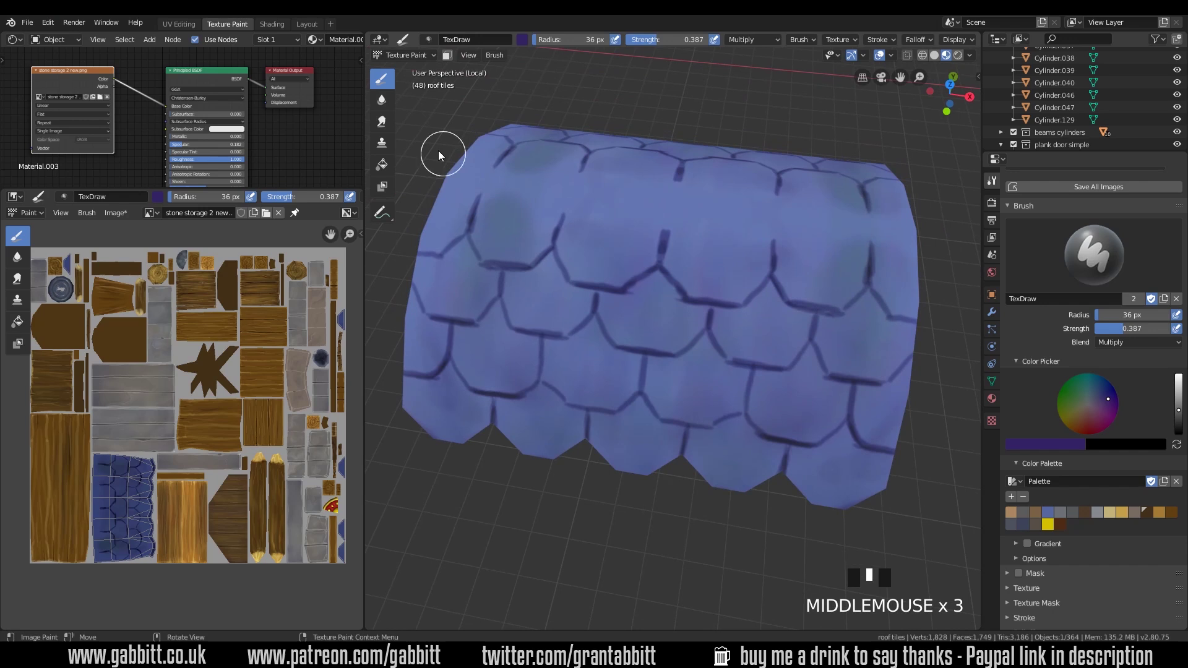
- Smear the outline paint on the tiles with a 14 px Smear brush
{"action": "left_click", "coordinate": [382, 121]}
{"action": "key", "text": "f"}
{"action": "left_click", "coordinate": [693, 319]}
{"action": "left_click", "coordinate": [685, 318]}
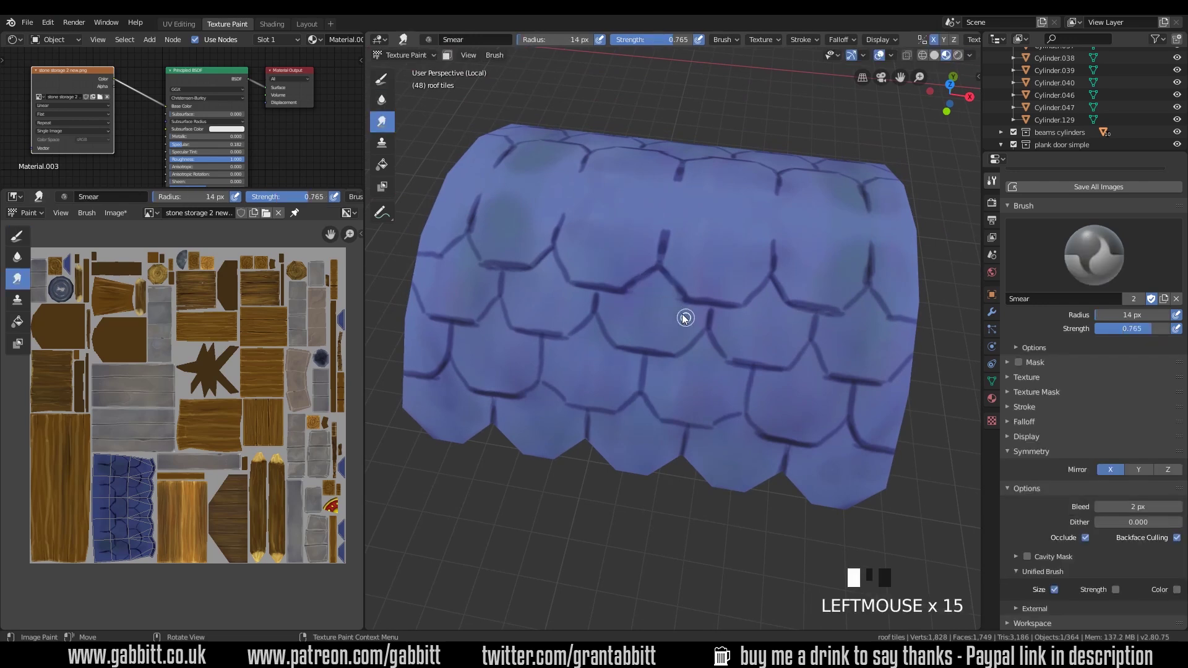
- Back in TexDraw, dab dark shadows under the tile edges on the right side
{"action": "left_click", "coordinate": [382, 79]}
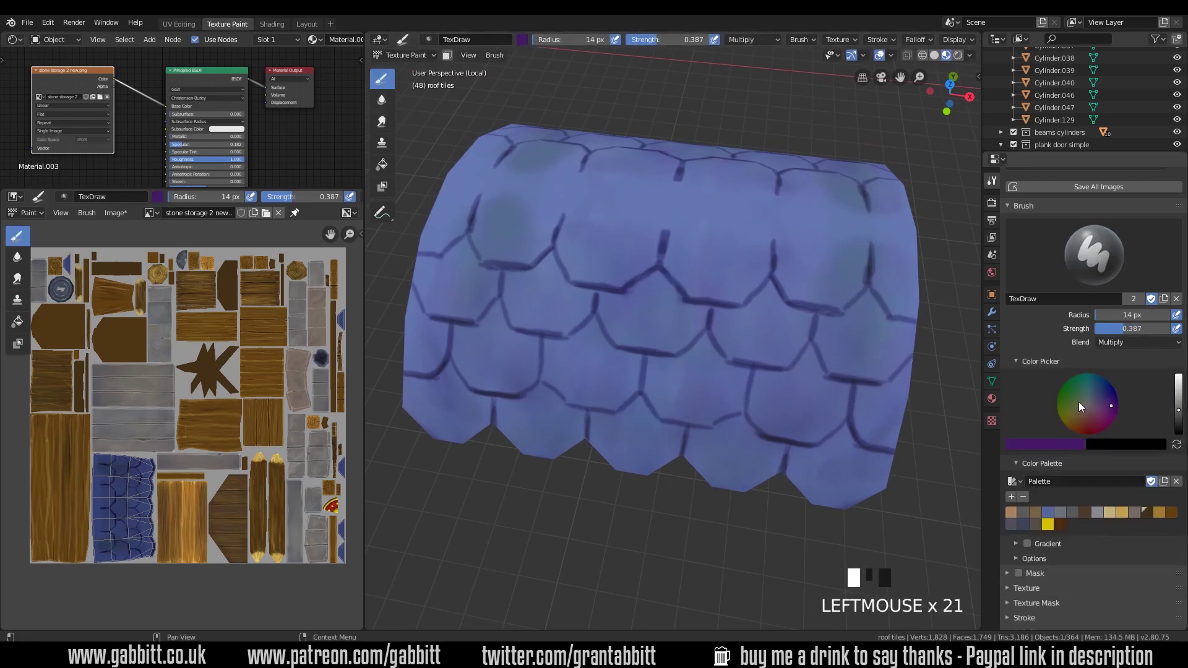
{"action": "middle_click_drag", "start_coordinate": [879, 322], "coordinate": [853, 297]}
{"action": "left_click", "coordinate": [853, 297]}
{"action": "left_click", "coordinate": [867, 288]}
{"action": "left_click", "coordinate": [876, 295]}
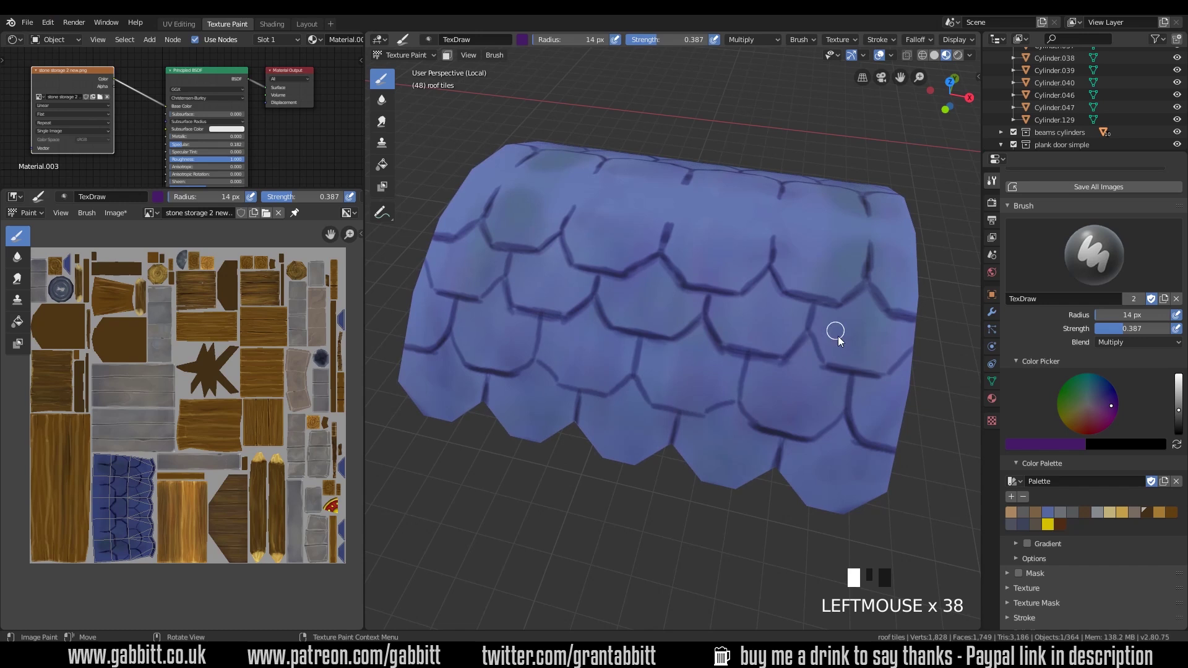
{"action": "left_click", "coordinate": [867, 374]}
{"action": "left_click", "coordinate": [910, 355]}
- Shade the middle tiles beneath their outlines, undoing one stray dab
{"action": "mouse_move", "coordinate": [909, 355]}
{"action": "middle_mouse_down"}
{"action": "mouse_move", "coordinate": [838, 398]}
{"action": "mouse_move", "coordinate": [703, 318]}
{"action": "middle_mouse_up"}
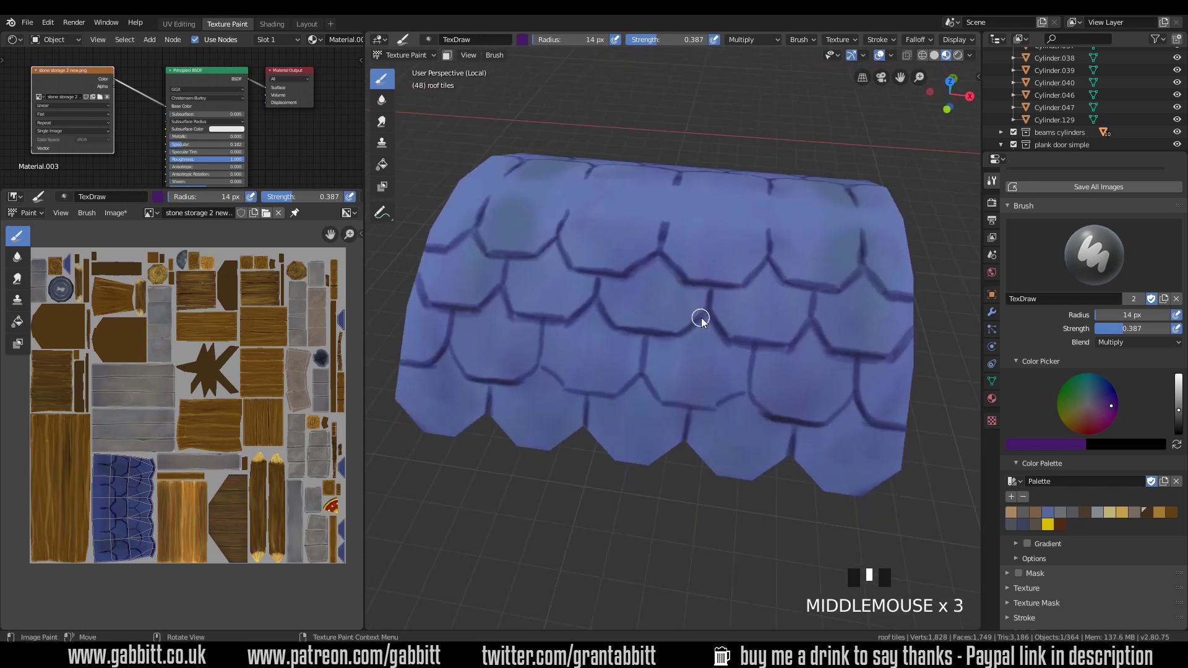
{"action": "left_click", "coordinate": [628, 334]}
{"action": "left_click", "coordinate": [693, 379]}
{"action": "mouse_move", "coordinate": [628, 334]}
{"action": "middle_mouse_down"}
{"action": "mouse_move", "coordinate": [693, 379]}
{"action": "mouse_move", "coordinate": [703, 371]}
{"action": "mouse_move", "coordinate": [732, 467]}
{"action": "middle_mouse_up"}
{"action": "left_click", "coordinate": [692, 379]}
{"action": "left_click", "coordinate": [692, 379]}
{"action": "left_click", "coordinate": [693, 379]}
{"action": "left_click", "coordinate": [664, 346]}
{"action": "left_click", "coordinate": [692, 375]}
{"action": "key", "text": "ctrl+z"}
{"action": "middle_click_drag", "start_coordinate": [815, 406], "coordinate": [649, 343]}
{"action": "left_click", "coordinate": [649, 344]}
{"action": "left_click", "coordinate": [675, 372]}
- Add further shadow dabs across the remaining roof tiles
{"action": "middle_click_drag", "start_coordinate": [883, 370], "coordinate": [854, 347]}
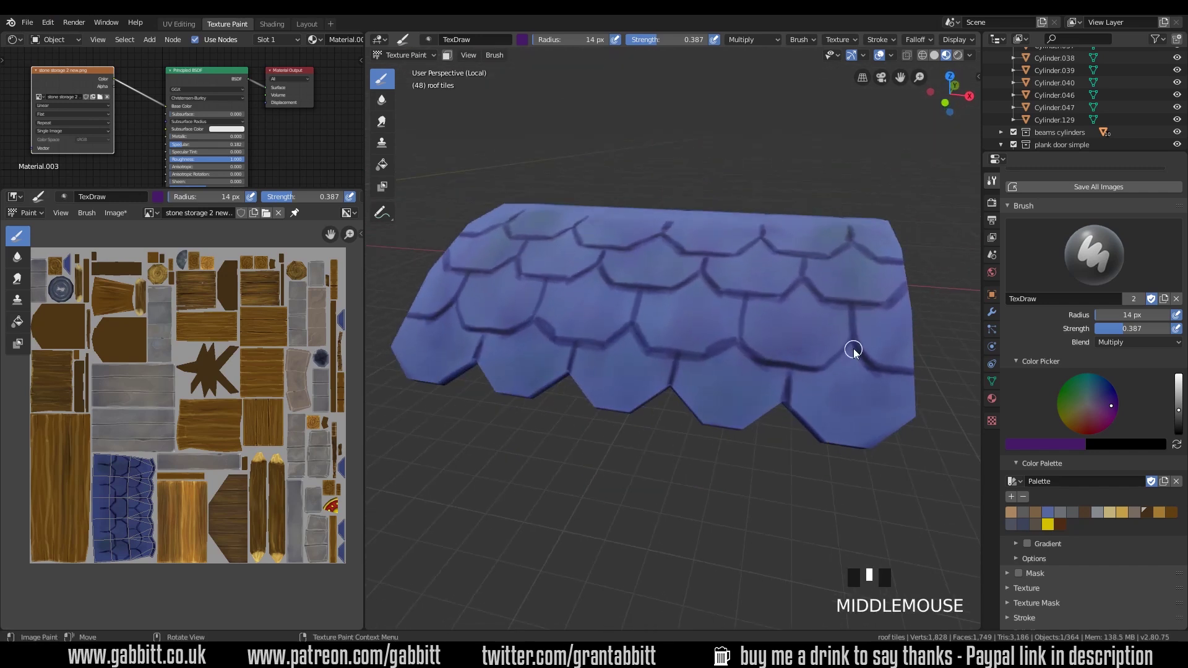
{"action": "left_click", "coordinate": [821, 376]}
{"action": "left_click", "coordinate": [820, 376]}
{"action": "left_click", "coordinate": [777, 371]}
{"action": "left_click", "coordinate": [777, 371]}
{"action": "left_click", "coordinate": [777, 372]}
{"action": "left_click", "coordinate": [921, 377]}
{"action": "middle_click_drag", "start_coordinate": [920, 377], "coordinate": [878, 361]}
{"action": "left_click", "coordinate": [798, 297]}
{"action": "left_click", "coordinate": [799, 297]}
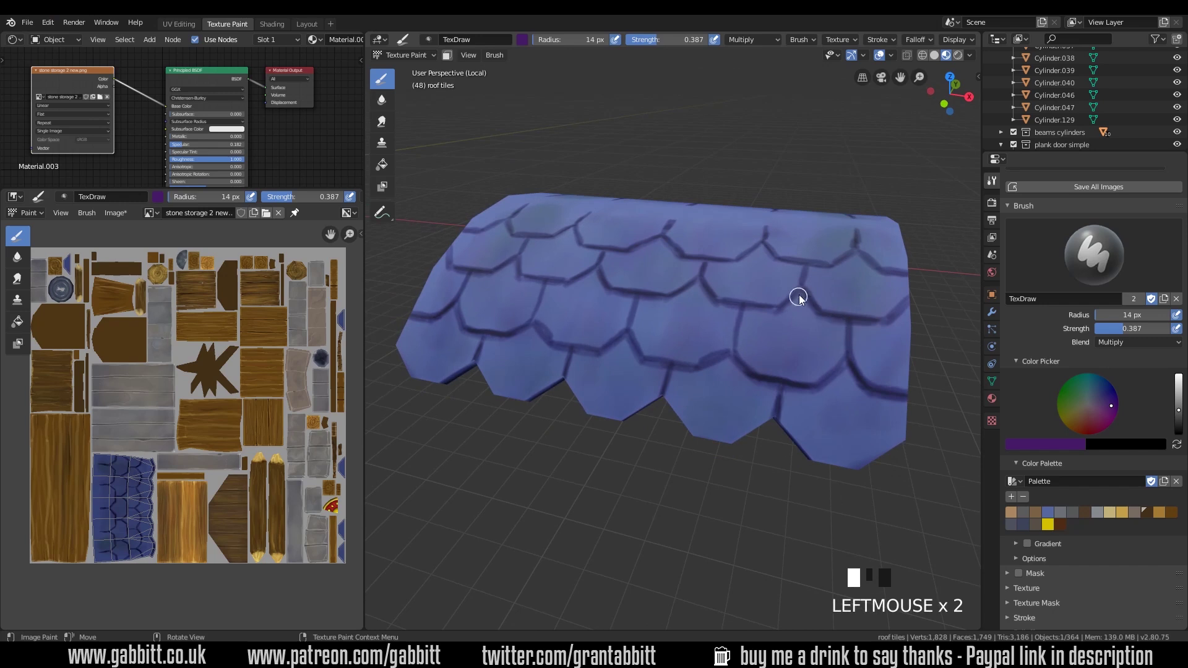
{"action": "middle_click_drag", "start_coordinate": [798, 297], "coordinate": [912, 305]}
{"action": "left_click", "coordinate": [835, 291]}
{"action": "left_click", "coordinate": [834, 291]}
{"action": "left_click", "coordinate": [834, 291]}
{"action": "middle_click_drag", "start_coordinate": [728, 282], "coordinate": [897, 408]}
{"action": "left_click", "coordinate": [1139, 342]}
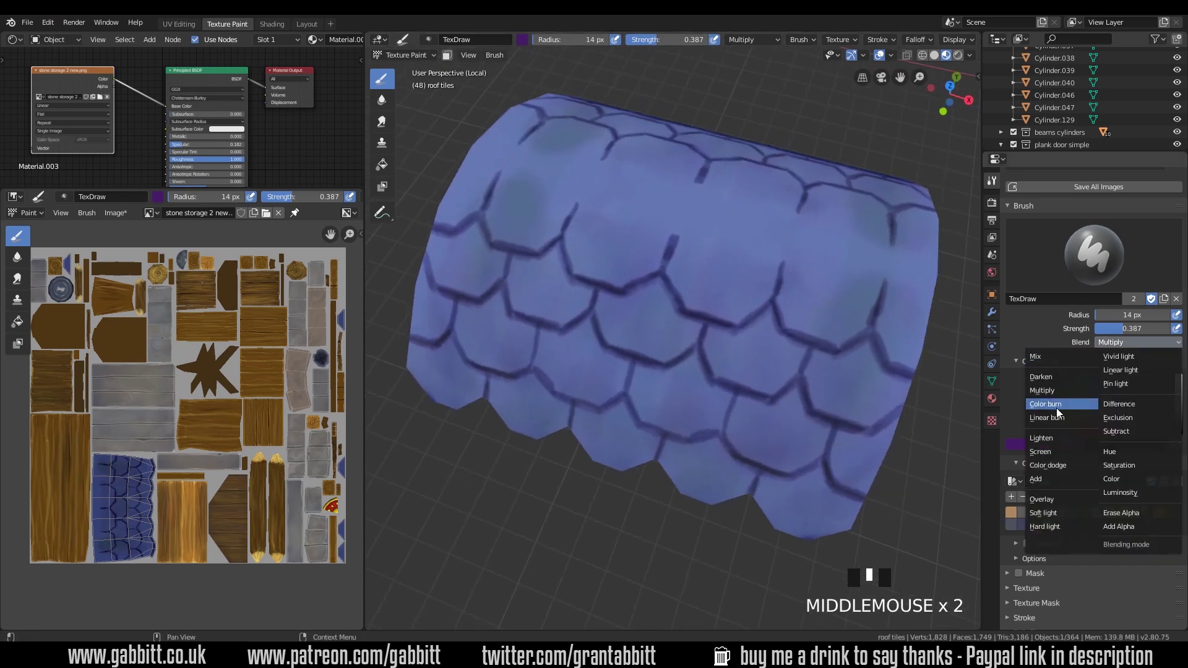
- Switch to Screen blending with a greyish blue and dab soft highlights along the tile edges
{"action": "left_click", "coordinate": [1057, 407]}
{"action": "left_click", "coordinate": [1094, 396]}
{"action": "left_click", "coordinate": [886, 335]}
{"action": "left_click", "coordinate": [857, 337]}
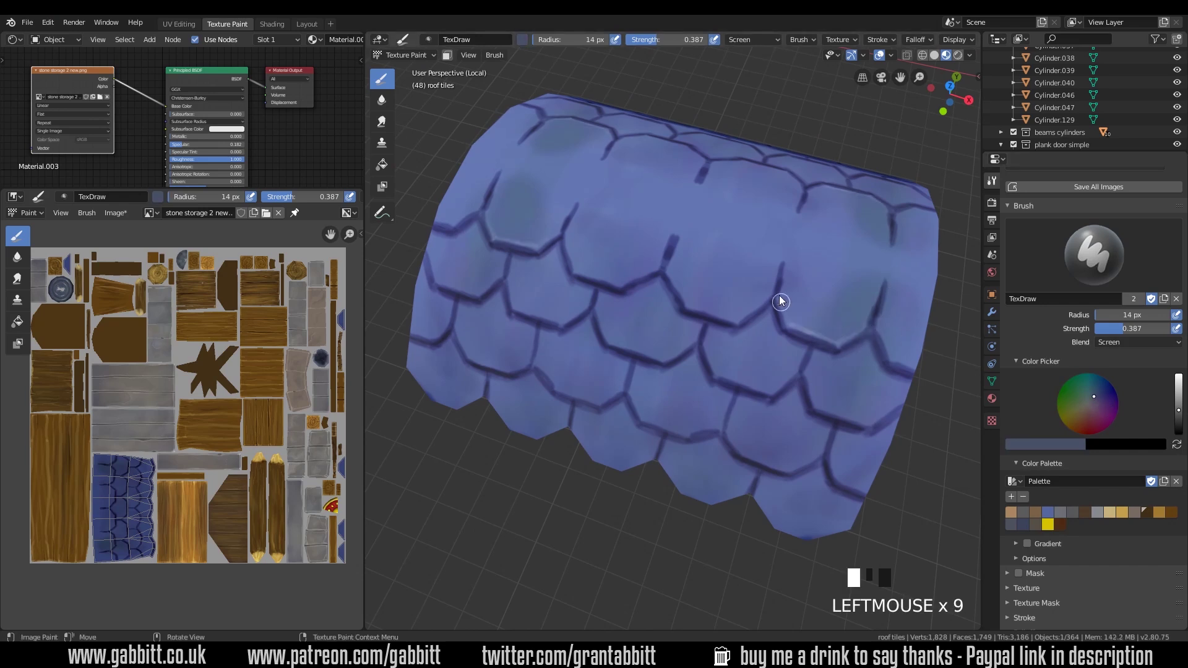
{"action": "left_click", "coordinate": [780, 302]}
{"action": "left_click", "coordinate": [801, 314]}
{"action": "left_click", "coordinate": [827, 328]}
{"action": "left_click", "coordinate": [851, 338]}
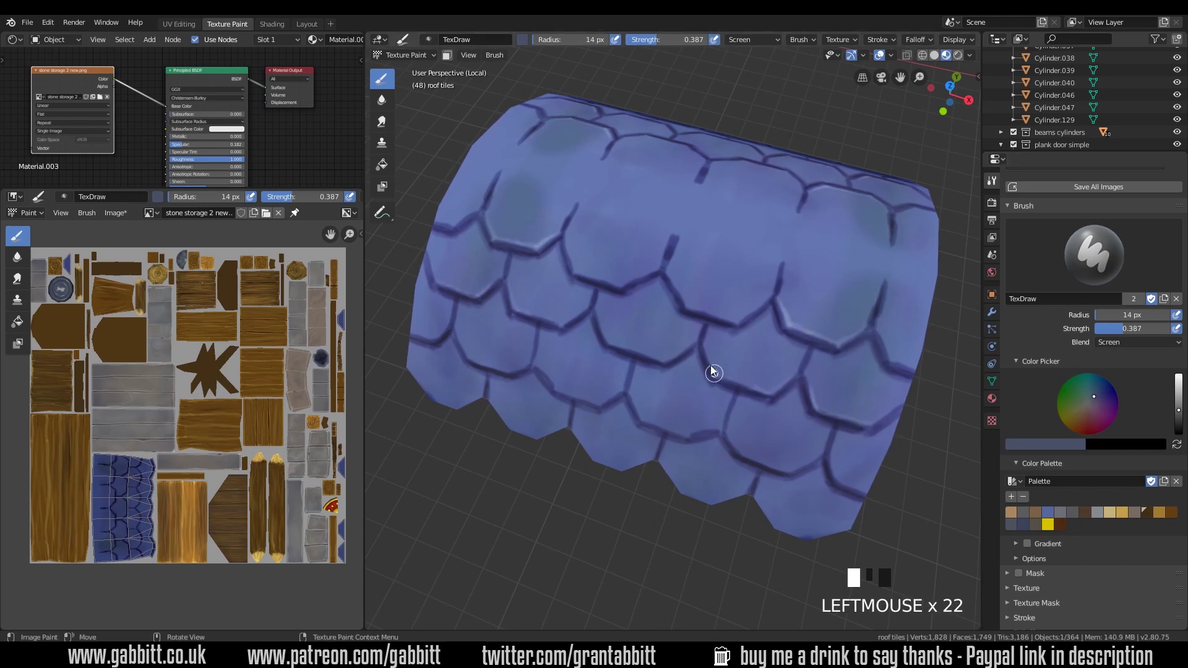
{"action": "left_click", "coordinate": [659, 365]}
{"action": "left_click", "coordinate": [659, 364]}
{"action": "left_click", "coordinate": [694, 347]}
{"action": "left_click", "coordinate": [659, 362]}
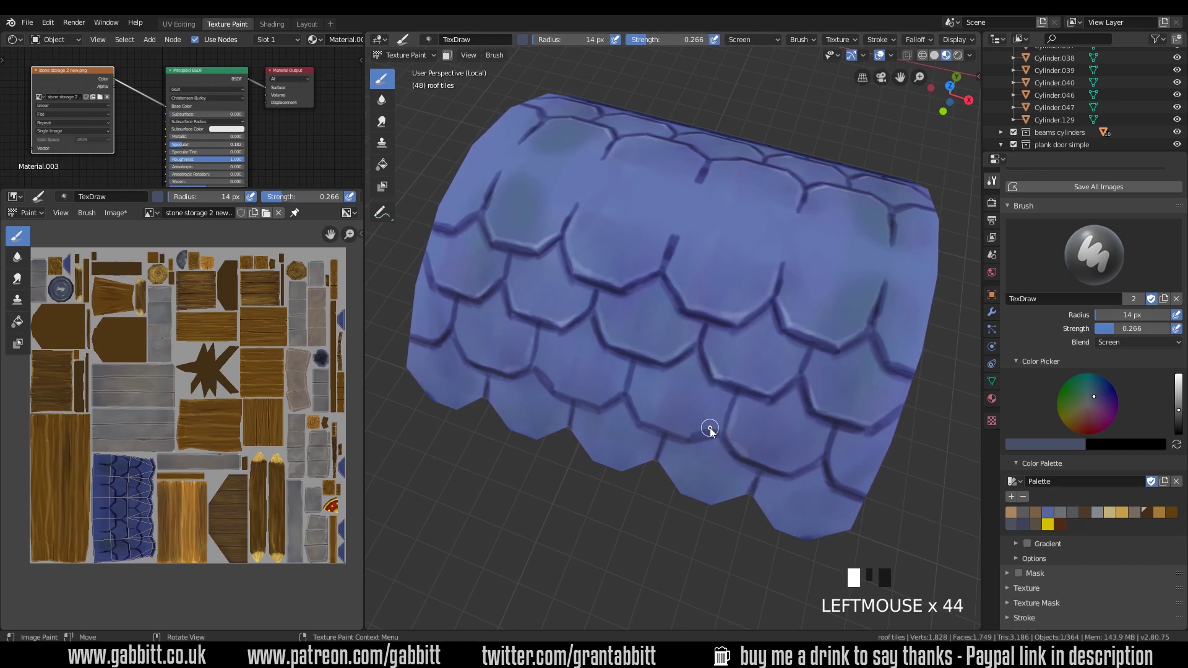
- Add more highlight dabs along the lower roof tile edges from low and high views
{"action": "middle_click_drag", "start_coordinate": [648, 456], "coordinate": [656, 393]}
{"action": "left_click", "coordinate": [708, 369]}
{"action": "left_click", "coordinate": [708, 368]}
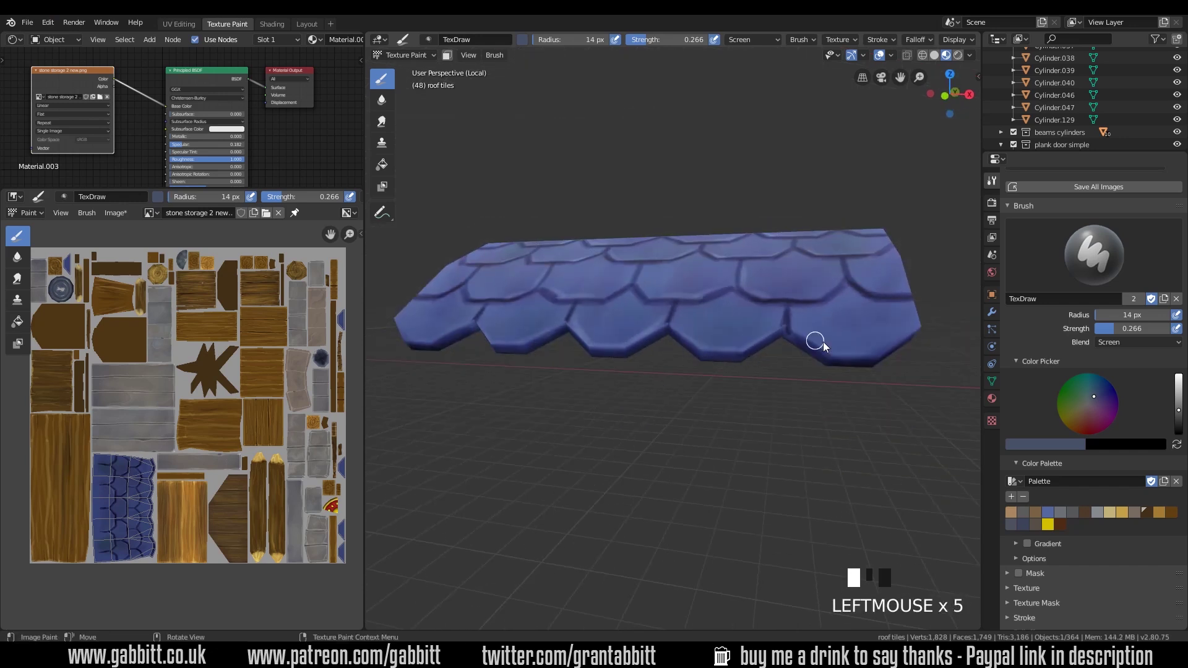
{"action": "left_click", "coordinate": [472, 345]}
{"action": "middle_click_drag", "start_coordinate": [472, 345], "coordinate": [531, 384]}
{"action": "left_click", "coordinate": [530, 384]}
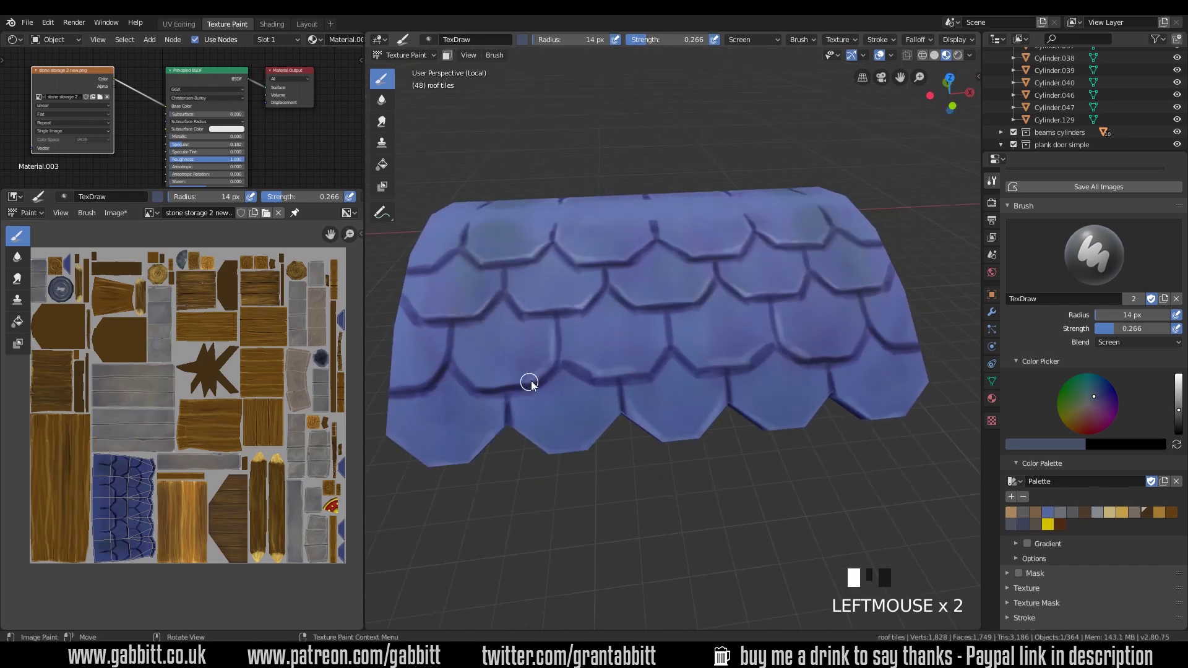
{"action": "left_click", "coordinate": [467, 370]}
{"action": "left_click", "coordinate": [450, 374]}
{"action": "left_click", "coordinate": [433, 377]}
{"action": "left_click", "coordinate": [416, 381]}
{"action": "mouse_move", "coordinate": [441, 388]}
{"action": "middle_mouse_down"}
{"action": "mouse_move", "coordinate": [547, 429]}
{"action": "mouse_move", "coordinate": [749, 390]}
{"action": "middle_mouse_up"}
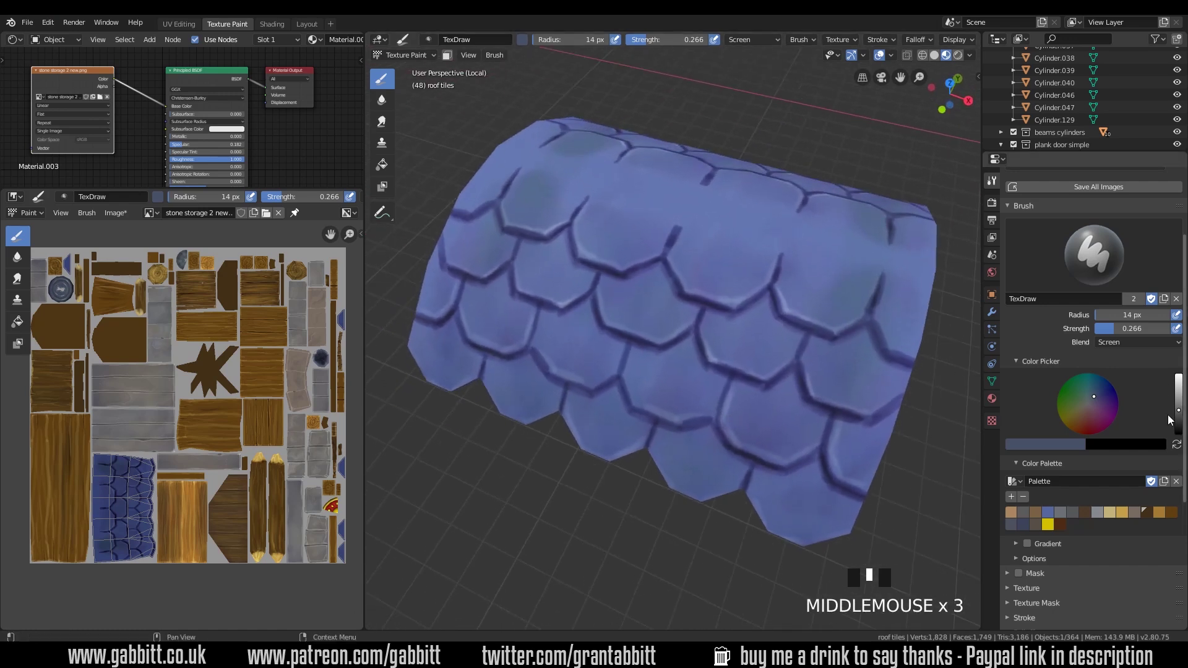
- Switch the brush blending to Multiply and dab shadows along the tile edges
{"action": "left_click", "coordinate": [1139, 343]}
{"action": "left_click", "coordinate": [1072, 383]}
{"action": "left_click", "coordinate": [763, 303]}
{"action": "left_click", "coordinate": [763, 303]}
{"action": "left_click", "coordinate": [763, 303]}
{"action": "left_click", "coordinate": [760, 297]}
{"action": "left_click", "coordinate": [754, 302]}
{"action": "left_click", "coordinate": [748, 306]}
{"action": "left_click", "coordinate": [743, 309]}
{"action": "left_click", "coordinate": [737, 314]}
{"action": "left_click", "coordinate": [731, 318]}
{"action": "left_click", "coordinate": [726, 322]}
{"action": "left_click", "coordinate": [722, 325]}
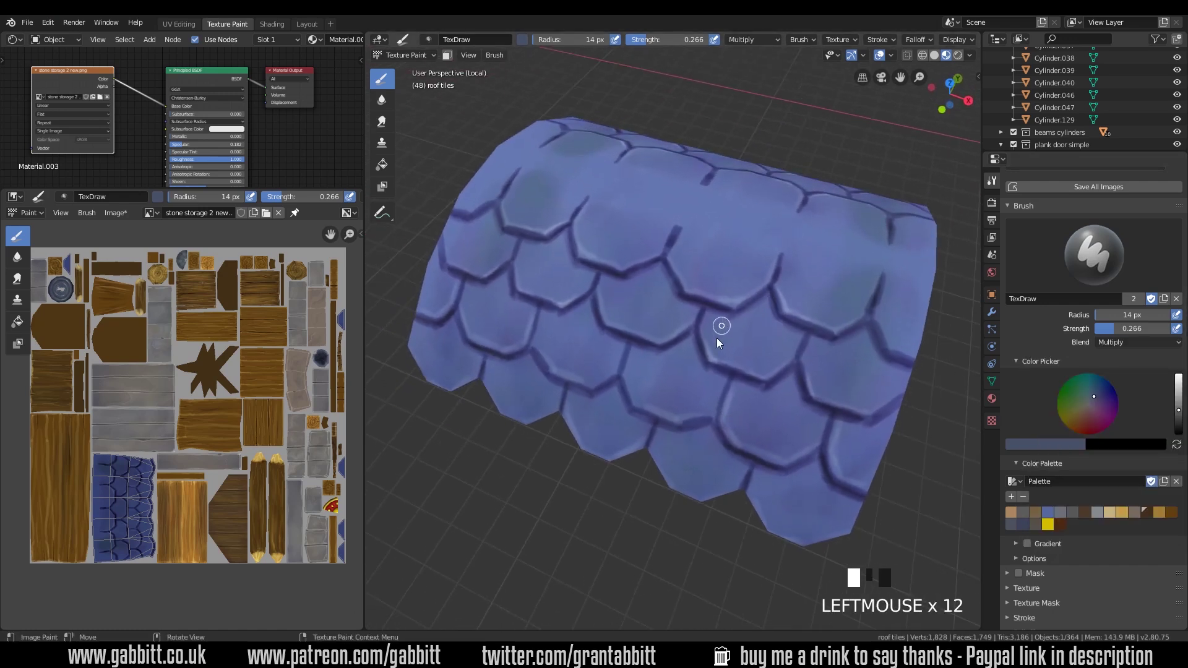
{"action": "left_click", "coordinate": [770, 334]}
{"action": "left_click", "coordinate": [778, 347]}
{"action": "left_click", "coordinate": [761, 322]}
{"action": "left_click", "coordinate": [746, 302]}
- Pick a teal shadow colour, set the brush radius to 25 px, and dab along tile edges
{"action": "left_click", "coordinate": [1084, 387]}
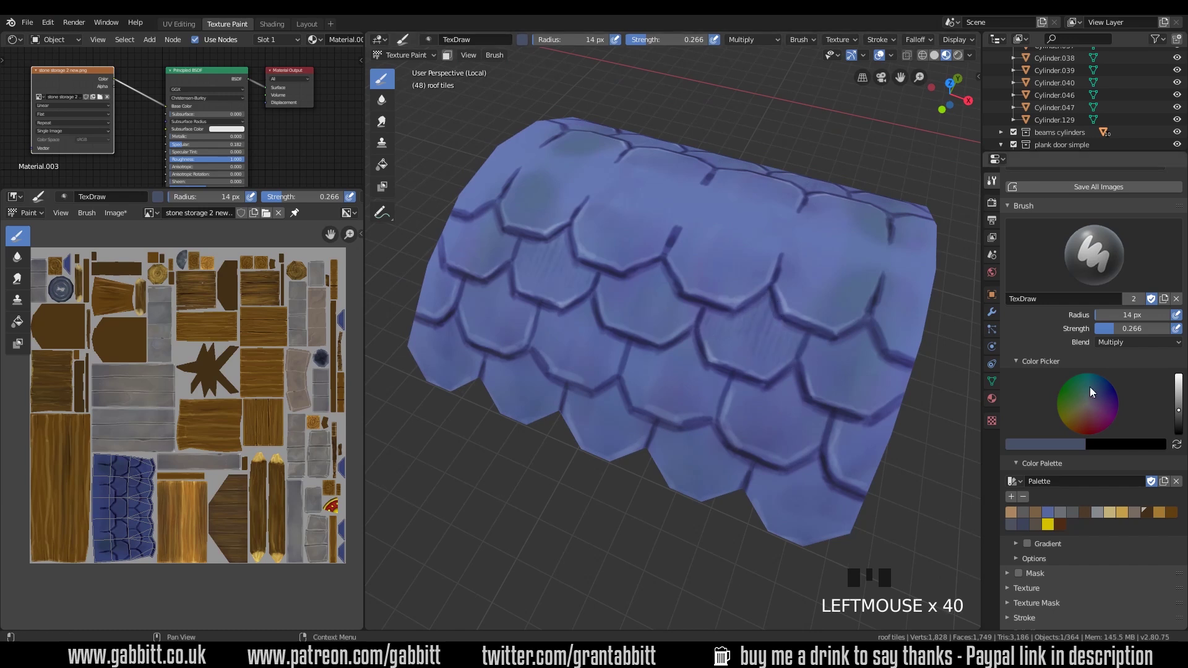
{"action": "left_click", "coordinate": [753, 303]}
{"action": "left_click", "coordinate": [753, 303]}
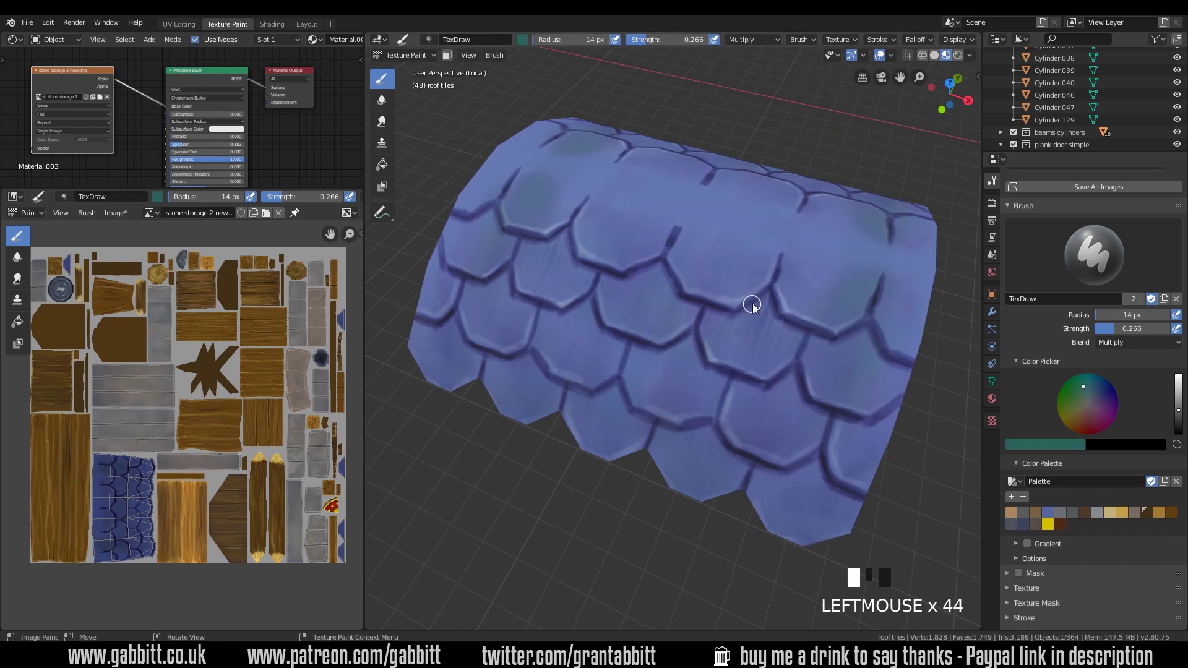
{"action": "key", "text": "f"}
{"action": "left_click", "coordinate": [840, 350]}
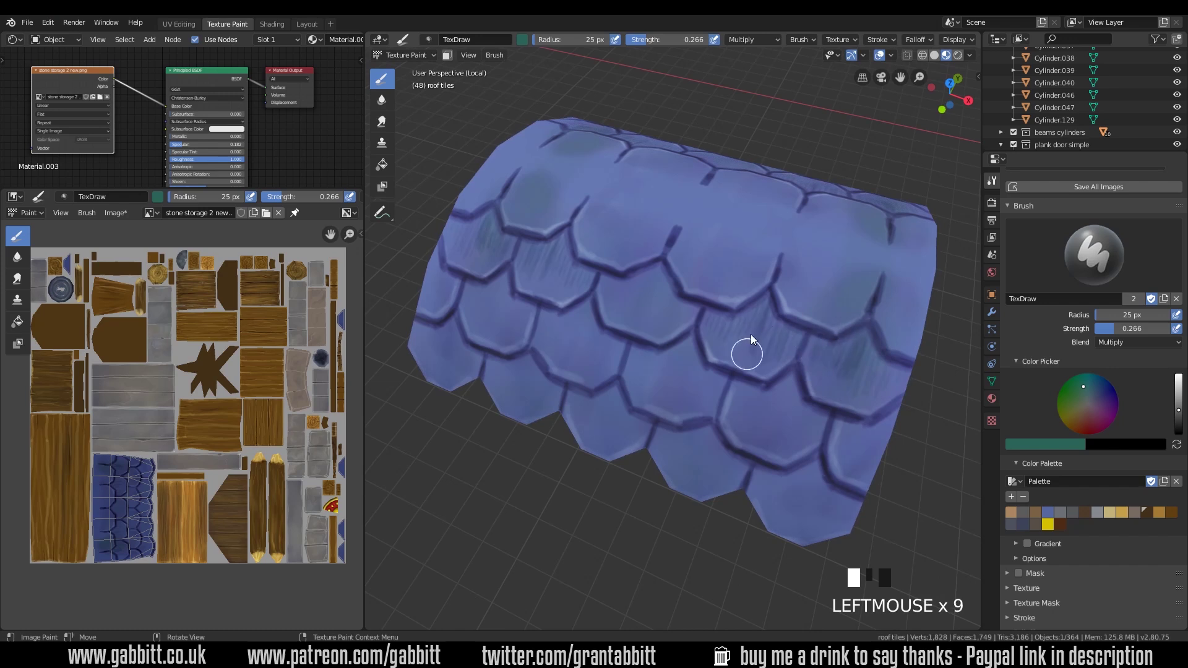
{"action": "left_click", "coordinate": [737, 328]}
{"action": "left_click", "coordinate": [727, 323]}
{"action": "left_click", "coordinate": [718, 319]}
{"action": "left_click", "coordinate": [709, 314]}
{"action": "left_click", "coordinate": [696, 309]}
- Dab teal shadows across more roof tiles from a rotated view
{"action": "mouse_move", "coordinate": [681, 310]}
{"action": "middle_mouse_down"}
{"action": "mouse_move", "coordinate": [737, 273]}
{"action": "mouse_move", "coordinate": [843, 377]}
{"action": "mouse_move", "coordinate": [741, 340]}
{"action": "mouse_move", "coordinate": [835, 302]}
{"action": "middle_mouse_up"}
{"action": "left_click", "coordinate": [717, 276]}
{"action": "left_click", "coordinate": [690, 283]}
{"action": "left_click", "coordinate": [712, 275]}
{"action": "left_click", "coordinate": [742, 266]}
{"action": "left_click", "coordinate": [755, 267]}
{"action": "left_click", "coordinate": [764, 270]}
{"action": "left_click", "coordinate": [773, 272]}
{"action": "left_click", "coordinate": [758, 273]}
{"action": "left_click", "coordinate": [730, 276]}
- Leave the isolated view and dab more shadows on the roof with the whole building visible
{"action": "key", "text": "KP_Divide"}
{"action": "left_click", "coordinate": [740, 339]}
{"action": "left_click", "coordinate": [765, 332]}
{"action": "left_click", "coordinate": [786, 331]}
- Dab more paint along the roof edge and tiles
{"action": "left_click", "coordinate": [835, 302]}
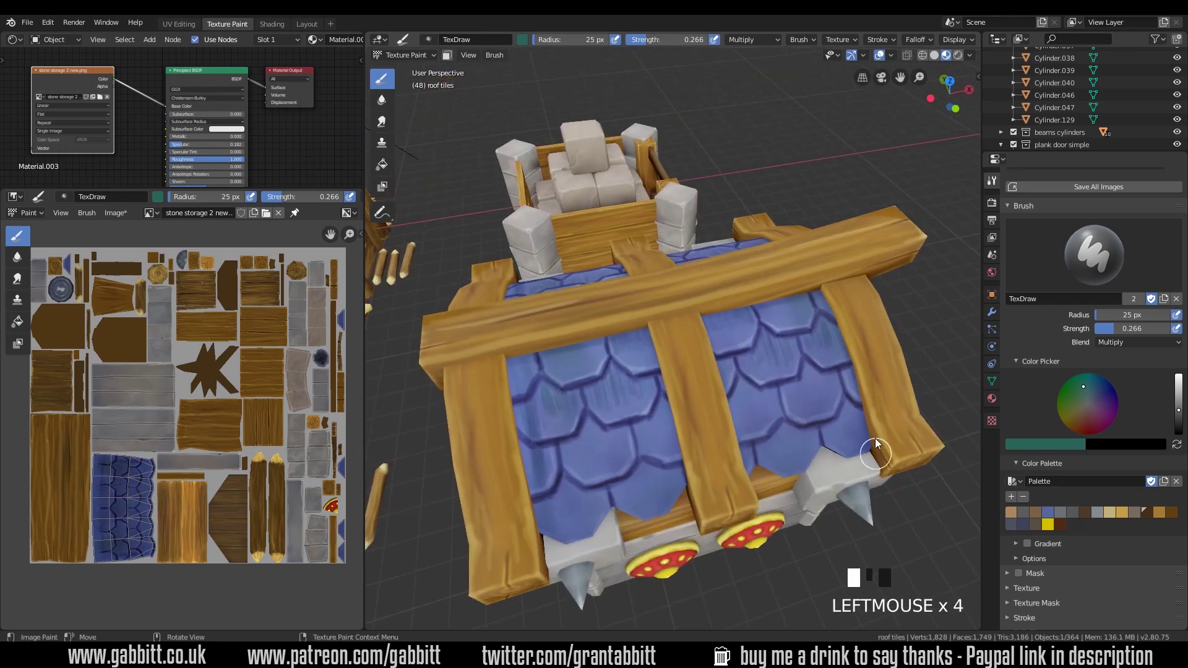
{"action": "left_click", "coordinate": [867, 427]}
{"action": "left_click", "coordinate": [854, 382]}
{"action": "left_click", "coordinate": [832, 341]}
{"action": "left_click", "coordinate": [809, 297]}
{"action": "mouse_move", "coordinate": [808, 297]}
{"action": "middle_mouse_down"}
{"action": "mouse_move", "coordinate": [670, 351]}
{"action": "mouse_move", "coordinate": [731, 399]}
{"action": "mouse_move", "coordinate": [816, 313]}
{"action": "mouse_move", "coordinate": [781, 329]}
{"action": "mouse_move", "coordinate": [652, 343]}
{"action": "mouse_move", "coordinate": [794, 471]}
{"action": "mouse_move", "coordinate": [746, 293]}
{"action": "mouse_move", "coordinate": [809, 318]}
{"action": "mouse_move", "coordinate": [721, 353]}
{"action": "middle_mouse_up"}
{"action": "left_click", "coordinate": [782, 330]}
- Undo the recent strokes and repaint dabs across the blue roof tiles
{"action": "key", "text": "ctrl+z"}
{"action": "key", "text": "ctrl+z"}
{"action": "key", "text": "ctrl+z"}
{"action": "key", "text": "ctrl+z"}
{"action": "key", "text": "ctrl+z"}
{"action": "key", "text": "ctrl+z"}
{"action": "key", "text": "ctrl+z"}
{"action": "key", "text": "ctrl+z"}
{"action": "key", "text": "ctrl+z"}
{"action": "key", "text": "ctrl+z"}
{"action": "key", "text": "ctrl+z"}
{"action": "key", "text": "ctrl+z"}
{"action": "key", "text": "ctrl+z"}
{"action": "key", "text": "ctrl+z"}
{"action": "key", "text": "ctrl+z"}
{"action": "key", "text": "ctrl+z"}
{"action": "key", "text": "ctrl+z"}
{"action": "left_click", "coordinate": [809, 318]}
{"action": "left_click", "coordinate": [680, 346]}
{"action": "left_click", "coordinate": [647, 340]}
{"action": "left_click", "coordinate": [693, 347]}
{"action": "left_click", "coordinate": [737, 352]}
{"action": "left_click", "coordinate": [778, 357]}
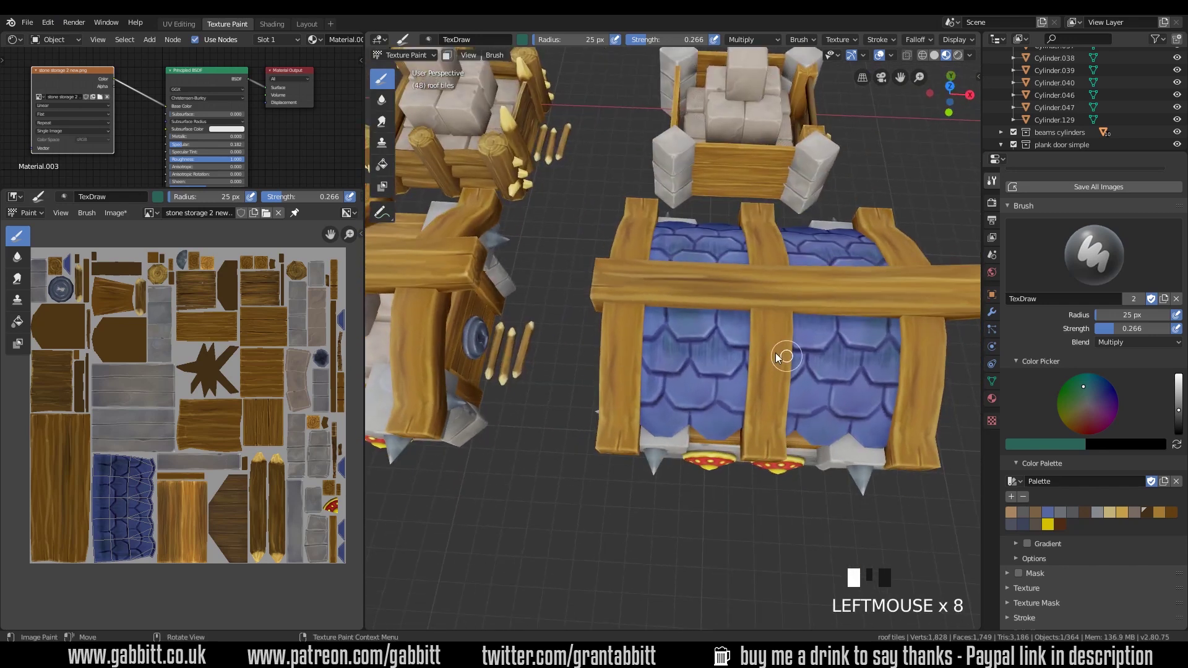
{"action": "left_click", "coordinate": [808, 364]}
{"action": "left_click", "coordinate": [836, 370]}
{"action": "left_click", "coordinate": [867, 376]}
{"action": "left_click", "coordinate": [895, 384]}
- Dab more paint across the lower blue roof tiles
{"action": "left_click", "coordinate": [817, 421]}
{"action": "left_click", "coordinate": [804, 419]}
{"action": "left_click", "coordinate": [761, 415]}
{"action": "left_click", "coordinate": [716, 411]}
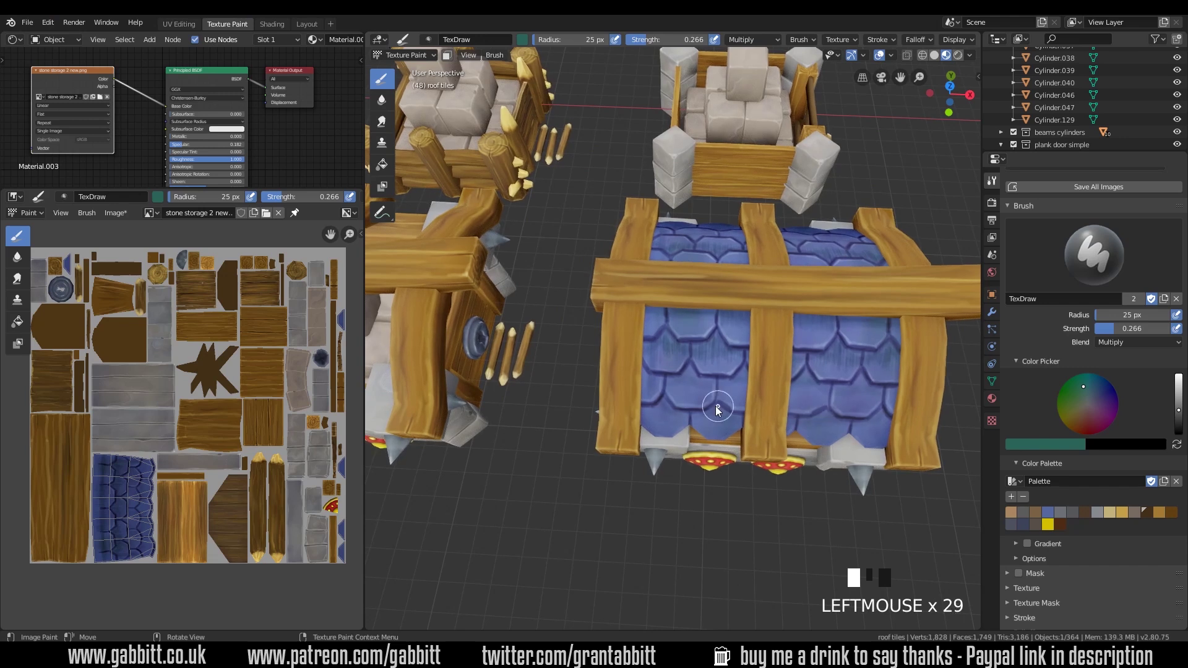
{"action": "left_click", "coordinate": [700, 396]}
{"action": "left_click", "coordinate": [684, 379]}
{"action": "left_click", "coordinate": [742, 383]}
{"action": "left_click", "coordinate": [807, 387]}
{"action": "mouse_move", "coordinate": [807, 387]}
{"action": "middle_mouse_down"}
{"action": "mouse_move", "coordinate": [828, 354]}
{"action": "mouse_move", "coordinate": [854, 350]}
{"action": "middle_mouse_up"}
- Switch to Screen blending with a brighter colour at 0.161 strength and dab soft highlights
{"action": "left_click", "coordinate": [1139, 342]}
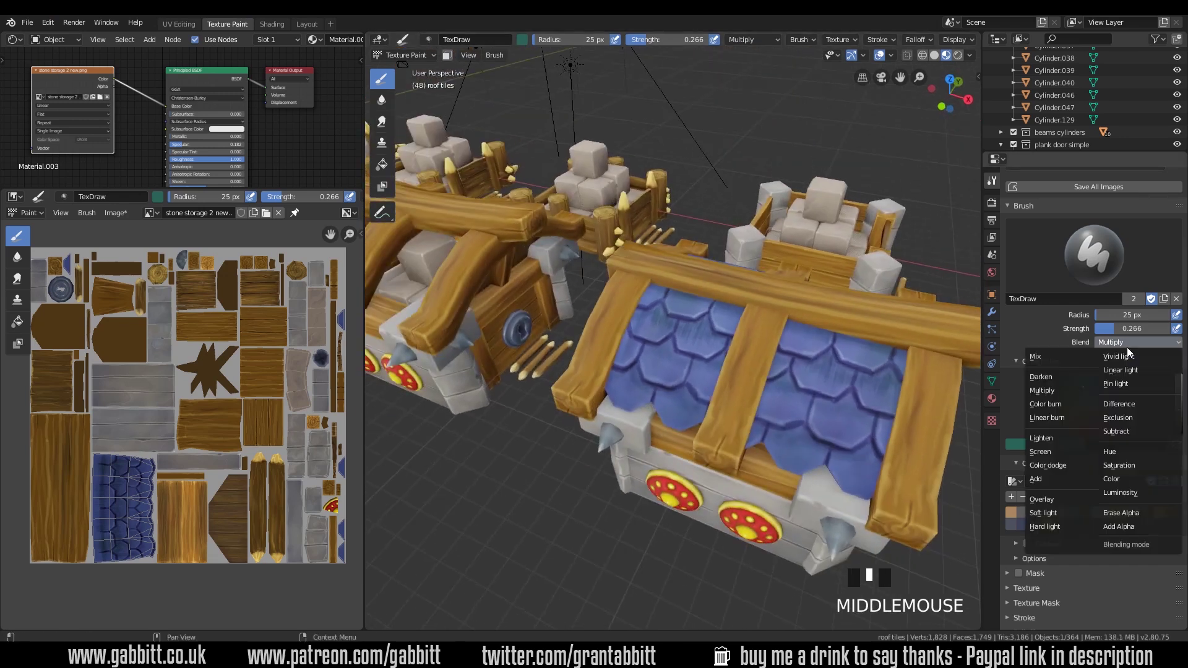
{"action": "left_click", "coordinate": [1052, 458]}
{"action": "left_click", "coordinate": [794, 431]}
{"action": "left_click", "coordinate": [1179, 399]}
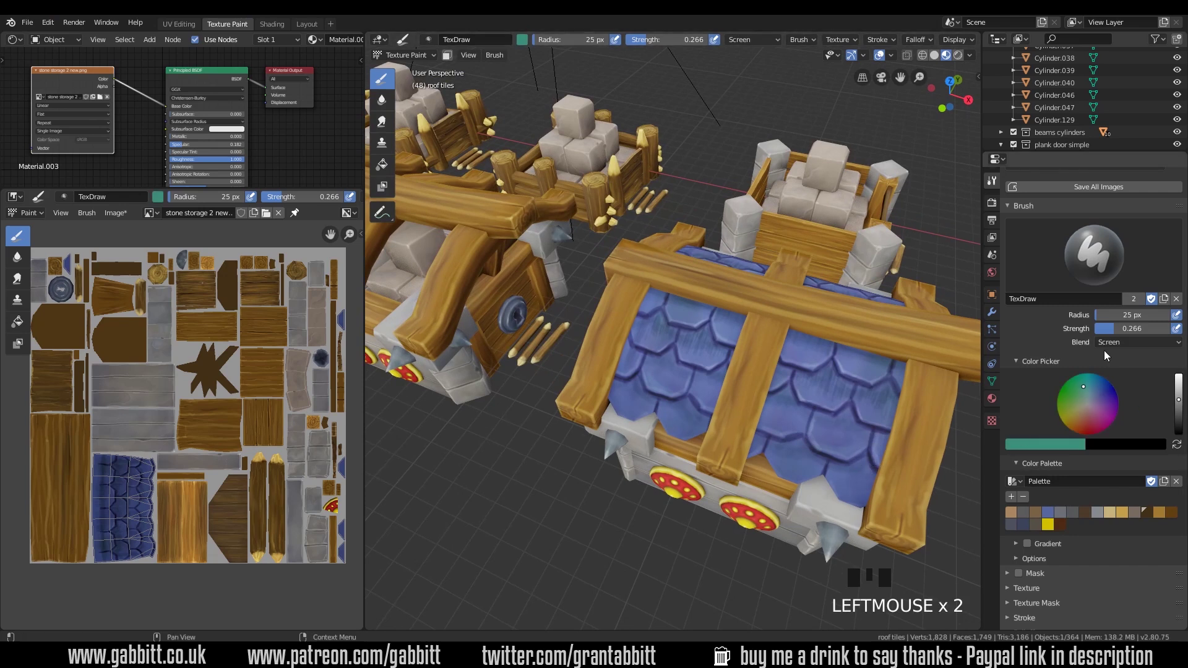
{"action": "left_click_drag", "start_coordinate": [1132, 329], "coordinate": [1124, 329]}
{"action": "left_click", "coordinate": [879, 416]}
{"action": "left_click", "coordinate": [834, 399]}
{"action": "left_click", "coordinate": [801, 348]}
{"action": "left_click", "coordinate": [821, 401]}
{"action": "left_click", "coordinate": [790, 429]}
{"action": "mouse_move", "coordinate": [790, 430]}
{"action": "middle_mouse_down"}
{"action": "mouse_move", "coordinate": [704, 398]}
{"action": "mouse_move", "coordinate": [822, 394]}
{"action": "mouse_move", "coordinate": [843, 414]}
{"action": "mouse_move", "coordinate": [823, 395]}
{"action": "mouse_move", "coordinate": [824, 450]}
{"action": "mouse_move", "coordinate": [838, 376]}
{"action": "mouse_move", "coordinate": [811, 362]}
{"action": "middle_mouse_up"}
- Switch to the Smear brush and smear the paint across the tiles
{"action": "left_click", "coordinate": [382, 121]}
{"action": "left_click", "coordinate": [802, 378]}
{"action": "left_click", "coordinate": [794, 397]}
{"action": "left_click", "coordinate": [785, 417]}
{"action": "middle_click_drag", "start_coordinate": [785, 416], "coordinate": [679, 331]}
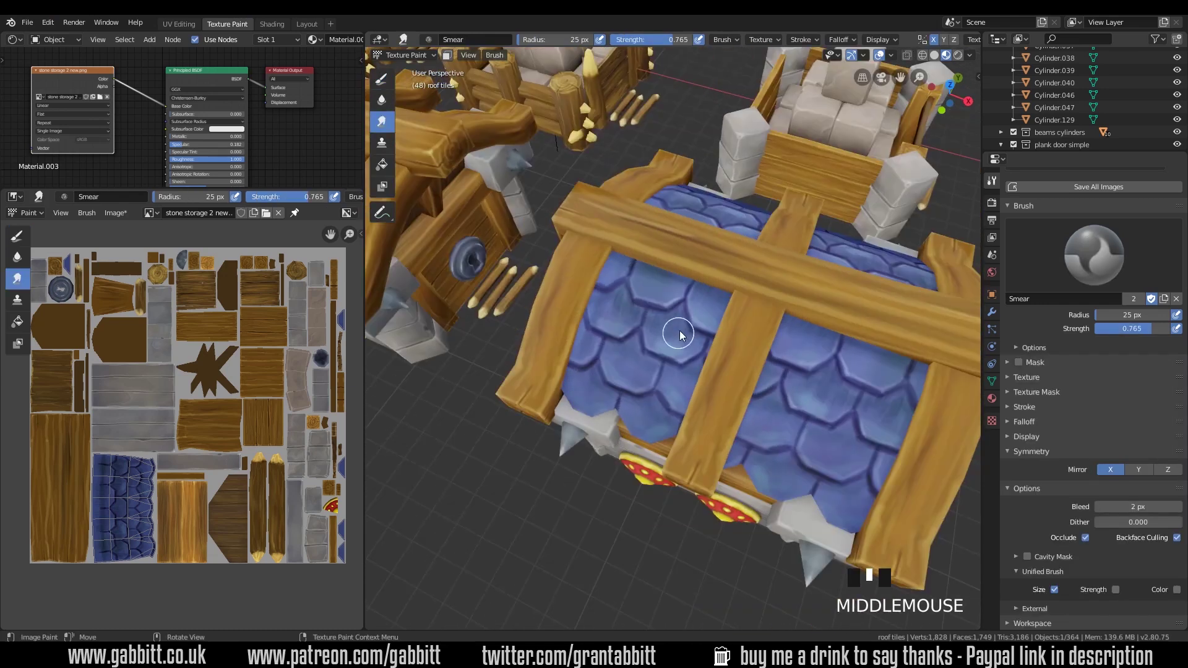
{"action": "left_click", "coordinate": [622, 291]}
{"action": "left_click", "coordinate": [625, 286]}
- Smear more of the roof tile paint from a top-down view
{"action": "mouse_move", "coordinate": [643, 370]}
{"action": "middle_mouse_down"}
{"action": "mouse_move", "coordinate": [698, 424]}
{"action": "mouse_move", "coordinate": [584, 349]}
{"action": "middle_mouse_up"}
{"action": "left_click", "coordinate": [584, 347]}
{"action": "left_click", "coordinate": [584, 349]}
{"action": "left_click", "coordinate": [784, 430]}
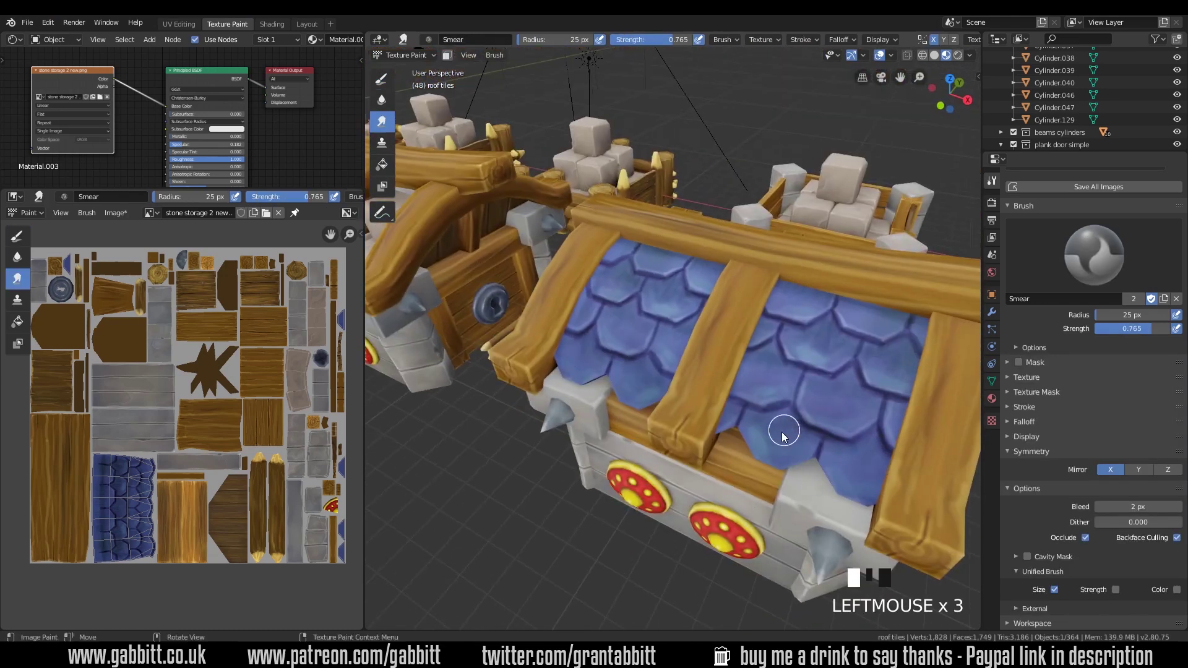
{"action": "left_click", "coordinate": [798, 390]}
{"action": "left_click", "coordinate": [813, 347]}
{"action": "left_click", "coordinate": [832, 328]}
{"action": "left_click", "coordinate": [875, 422]}
- Return to the drawing brush with a darker purple colour
{"action": "left_click", "coordinate": [1094, 255]}
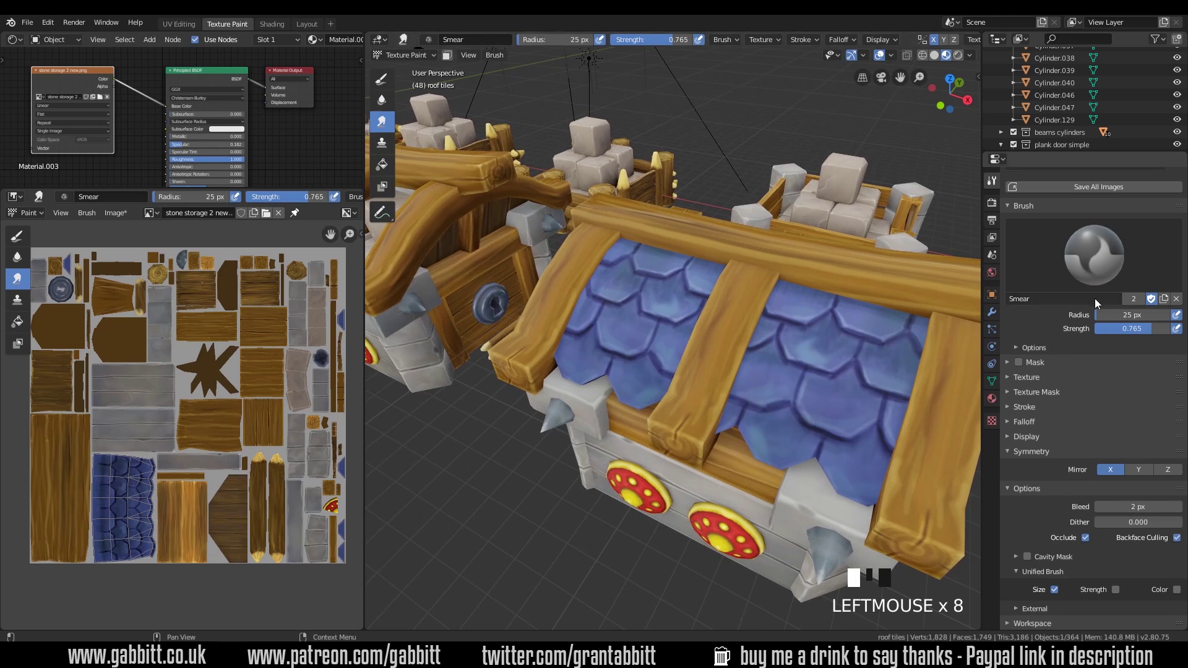
{"action": "left_click", "coordinate": [1073, 332]}
{"action": "left_click", "coordinate": [1178, 419]}
{"action": "left_click", "coordinate": [1177, 420]}
- Switch the brush blending to Multiply and dab dark outlines along the tile edges
{"action": "left_click", "coordinate": [1137, 343]}
{"action": "left_click", "coordinate": [1132, 294]}
{"action": "left_click", "coordinate": [878, 448]}
{"action": "left_click", "coordinate": [867, 432]}
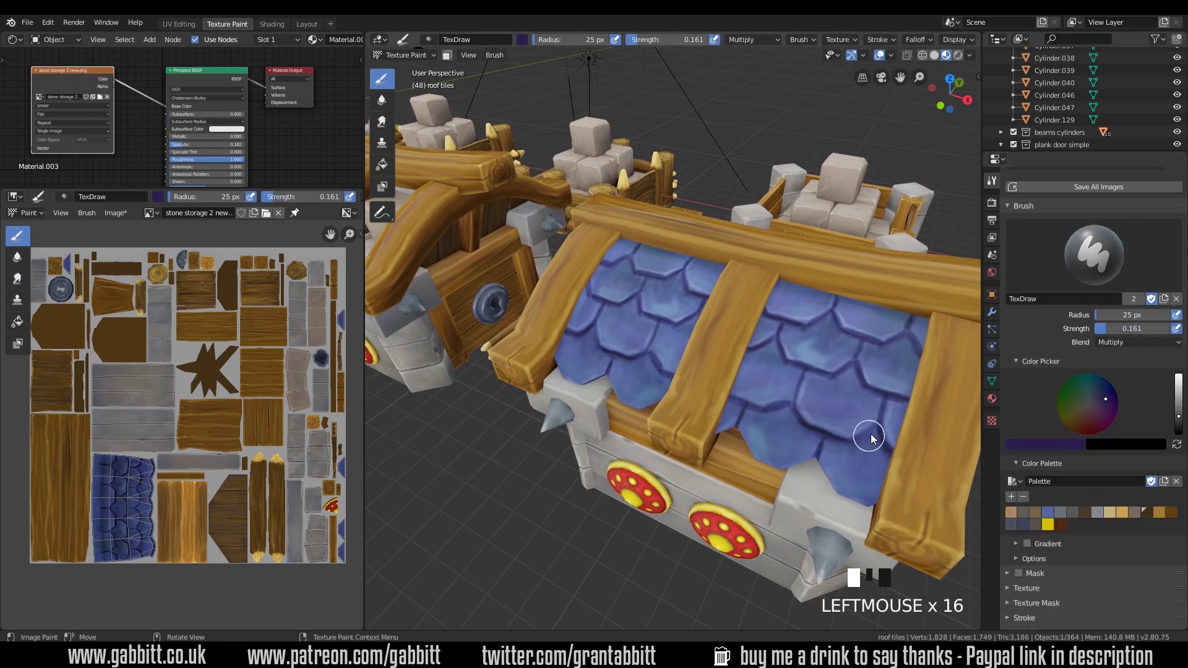
{"action": "left_click", "coordinate": [863, 440]}
{"action": "left_click", "coordinate": [862, 446]}
{"action": "left_click", "coordinate": [866, 461]}
{"action": "left_click", "coordinate": [871, 474]}
- Shrink the brush to 8 px and paint thin dark outlines along the tile edges
{"action": "key", "text": "f"}
{"action": "left_click", "coordinate": [876, 429]}
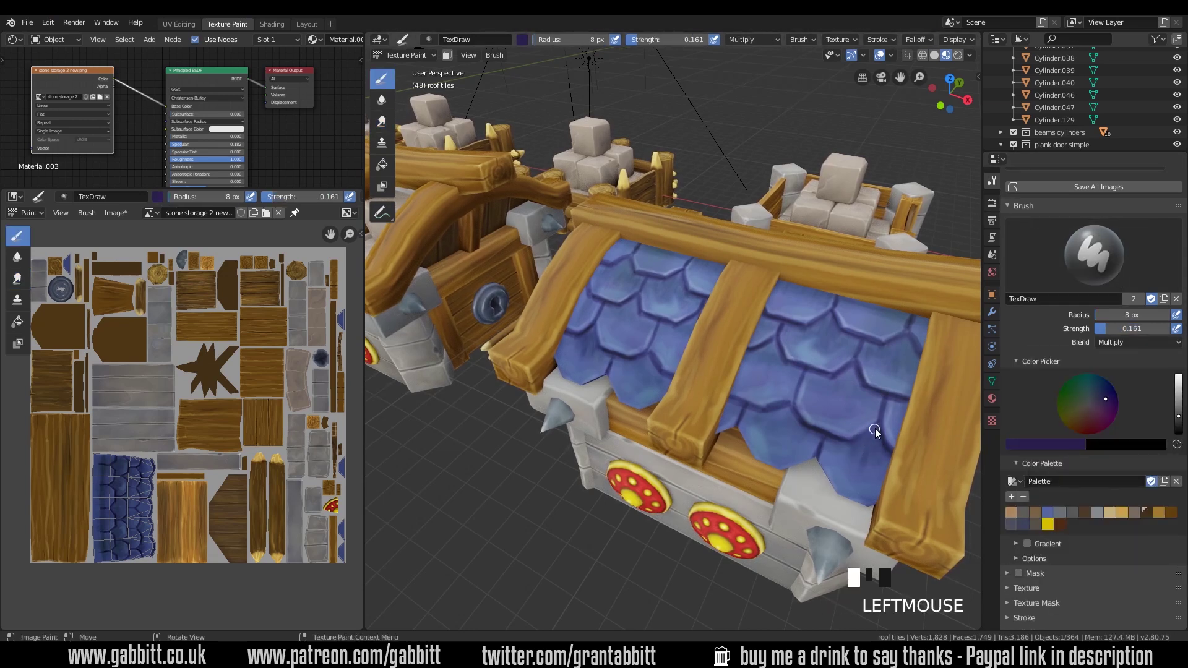
{"action": "left_click", "coordinate": [875, 433]}
{"action": "left_click", "coordinate": [875, 454]}
{"action": "left_click", "coordinate": [829, 436]}
{"action": "left_click", "coordinate": [783, 411]}
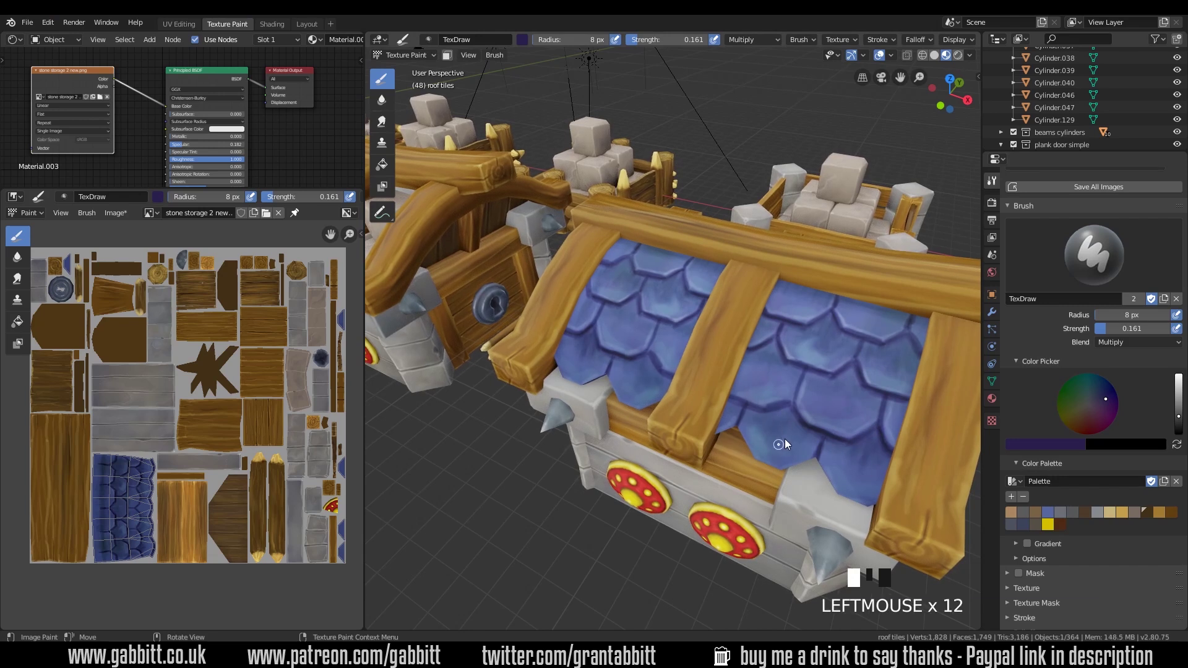
{"action": "middle_click_drag", "start_coordinate": [784, 440], "coordinate": [800, 340]}
{"action": "left_click", "coordinate": [799, 340]}
{"action": "mouse_move", "coordinate": [795, 386]}
{"action": "middle_mouse_down"}
{"action": "mouse_move", "coordinate": [852, 318]}
{"action": "mouse_move", "coordinate": [899, 418]}
{"action": "mouse_move", "coordinate": [856, 347]}
{"action": "middle_mouse_up"}
- Dab broad Multiply shadows in muted mauve across the roof tiles
{"action": "left_click", "coordinate": [898, 347]}
{"action": "left_click", "coordinate": [875, 335]}
{"action": "left_click", "coordinate": [899, 417]}
{"action": "left_click", "coordinate": [855, 346]}
{"action": "left_click", "coordinate": [856, 344]}
{"action": "left_click", "coordinate": [856, 338]}
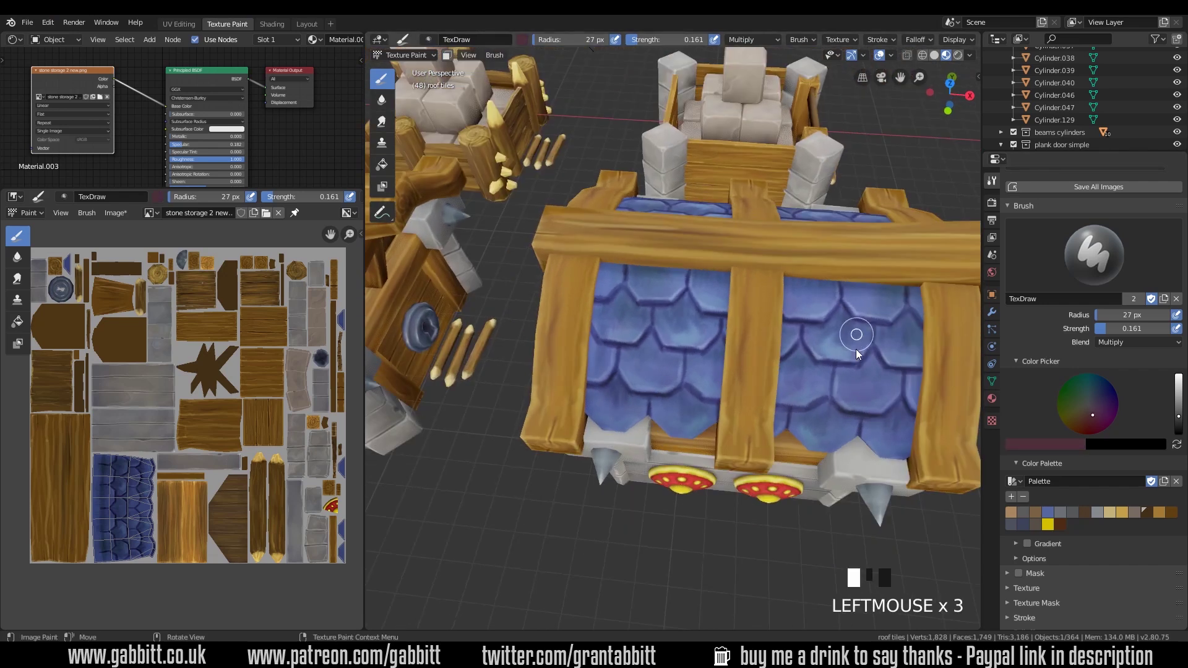
{"action": "left_click", "coordinate": [681, 365]}
{"action": "left_click", "coordinate": [671, 368]}
{"action": "left_click", "coordinate": [663, 372]}
{"action": "mouse_move", "coordinate": [663, 371]}
{"action": "middle_mouse_down"}
{"action": "mouse_move", "coordinate": [702, 393]}
{"action": "mouse_move", "coordinate": [674, 375]}
{"action": "mouse_move", "coordinate": [673, 335]}
{"action": "middle_mouse_up"}
{"action": "left_click", "coordinate": [675, 375]}
{"action": "left_click", "coordinate": [673, 370]}
{"action": "left_click", "coordinate": [673, 335]}
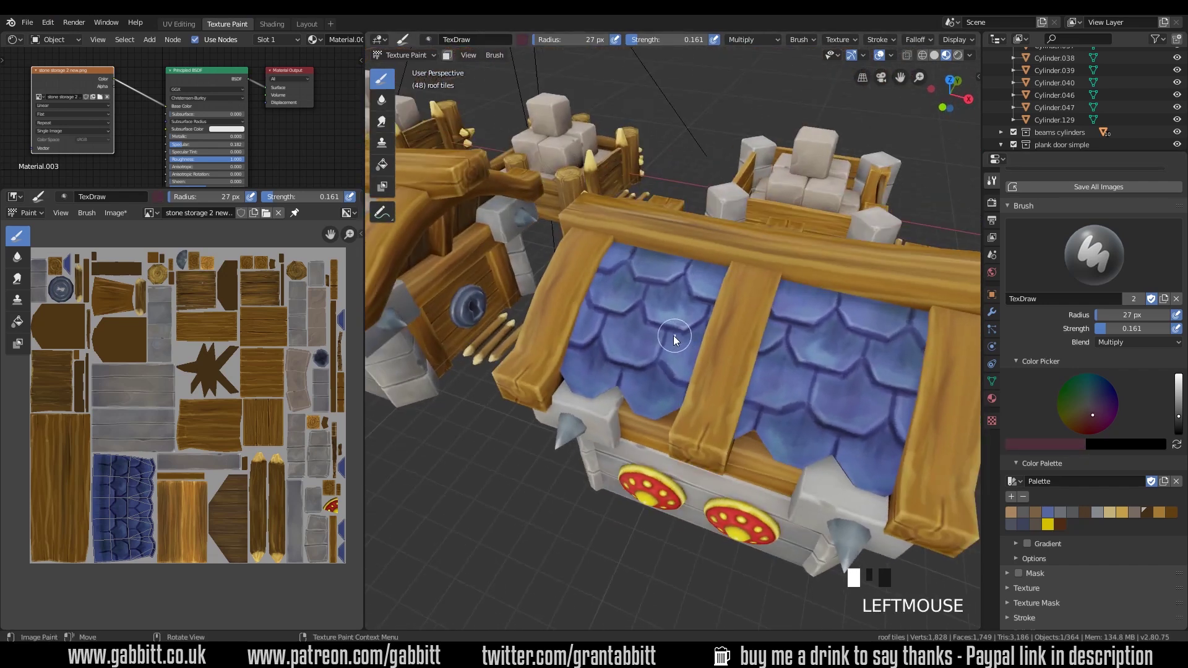
{"action": "left_click", "coordinate": [823, 398]}
{"action": "left_click", "coordinate": [867, 353]}
{"action": "left_click", "coordinate": [873, 347]}
- Add more shadows across the tiles and under the top beam, then view several buildings
{"action": "left_click", "coordinate": [891, 340]}
{"action": "left_click", "coordinate": [869, 300]}
{"action": "left_click", "coordinate": [816, 292]}
{"action": "left_click", "coordinate": [789, 279]}
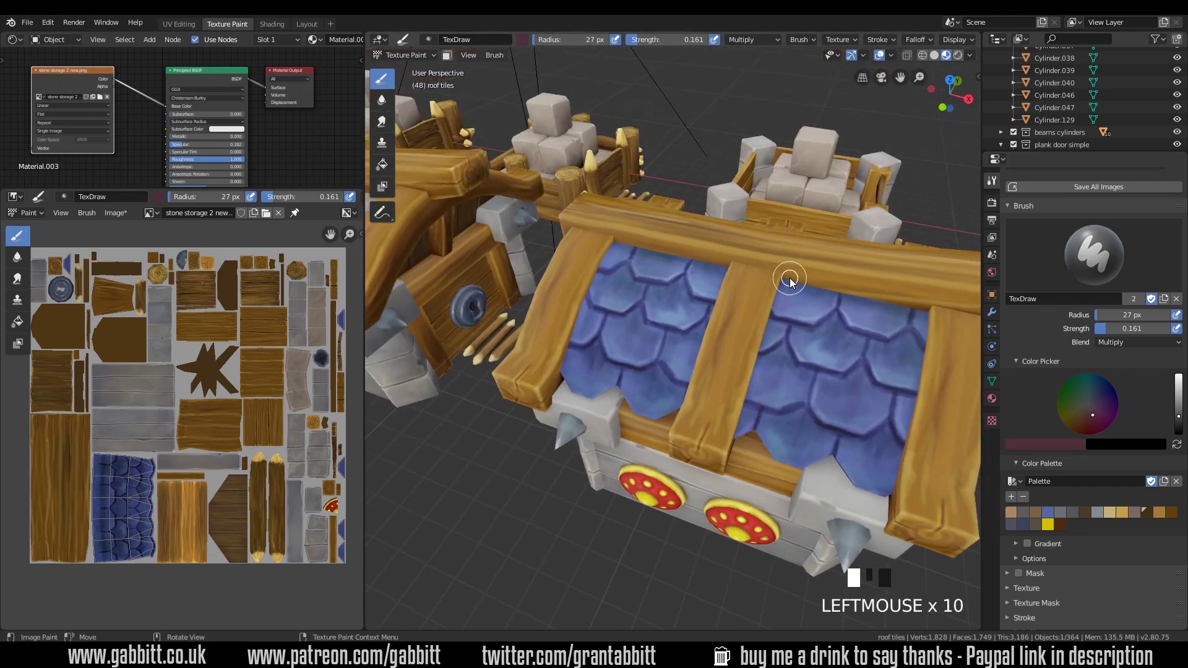
{"action": "left_click", "coordinate": [938, 331]}
{"action": "left_click", "coordinate": [914, 379]}
{"action": "left_click", "coordinate": [889, 457]}
{"action": "left_click", "coordinate": [814, 427]}
{"action": "middle_click_drag", "start_coordinate": [814, 427], "coordinate": [606, 381]}
{"action": "left_click", "coordinate": [605, 382]}
{"action": "left_click", "coordinate": [622, 339]}
{"action": "left_click", "coordinate": [613, 309]}
{"action": "left_click", "coordinate": [605, 257]}
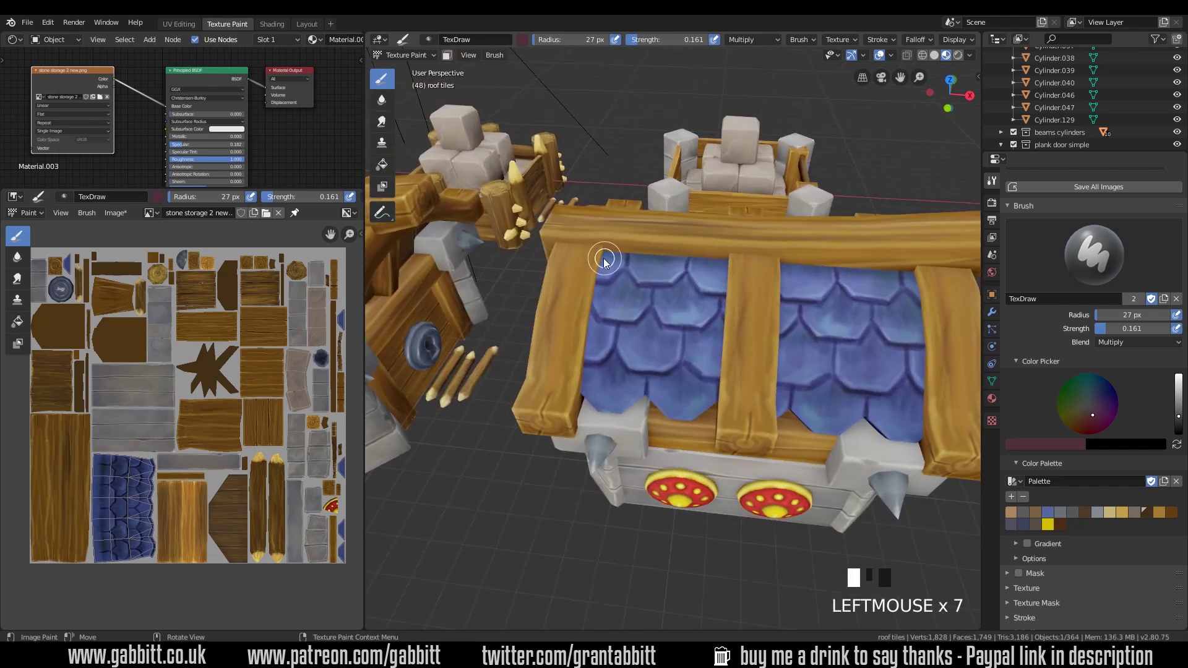
{"action": "middle_click_drag", "start_coordinate": [604, 257], "coordinate": [832, 451]}
{"action": "scroll", "coordinate": [835, 457], "scroll_direction": "up", "scroll_amount": 5}
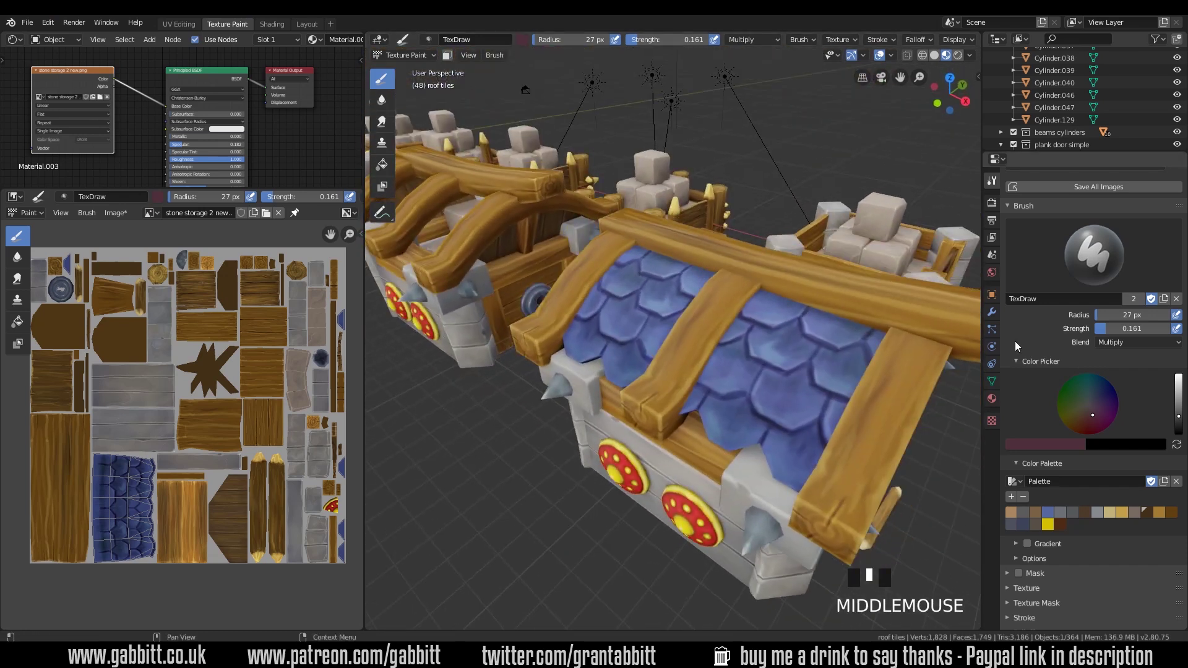
- Set the brush to Screen blending with a pale grey-blue colour and a 17 px radius
{"action": "left_click", "coordinate": [1114, 342]}
{"action": "left_click", "coordinate": [1065, 391]}
{"action": "left_click", "coordinate": [1090, 400]}
{"action": "middle_click_drag", "start_coordinate": [879, 390], "coordinate": [792, 390]}
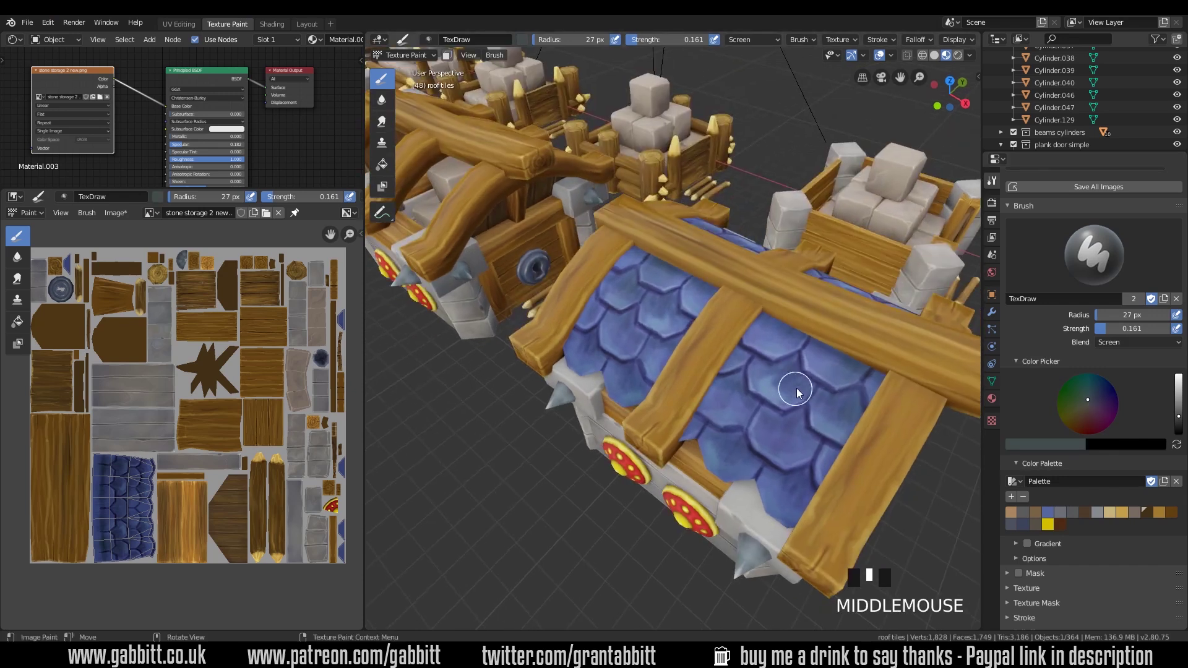
{"action": "key", "text": "f"}
{"action": "left_click", "coordinate": [832, 380]}
{"action": "left_click", "coordinate": [877, 467]}
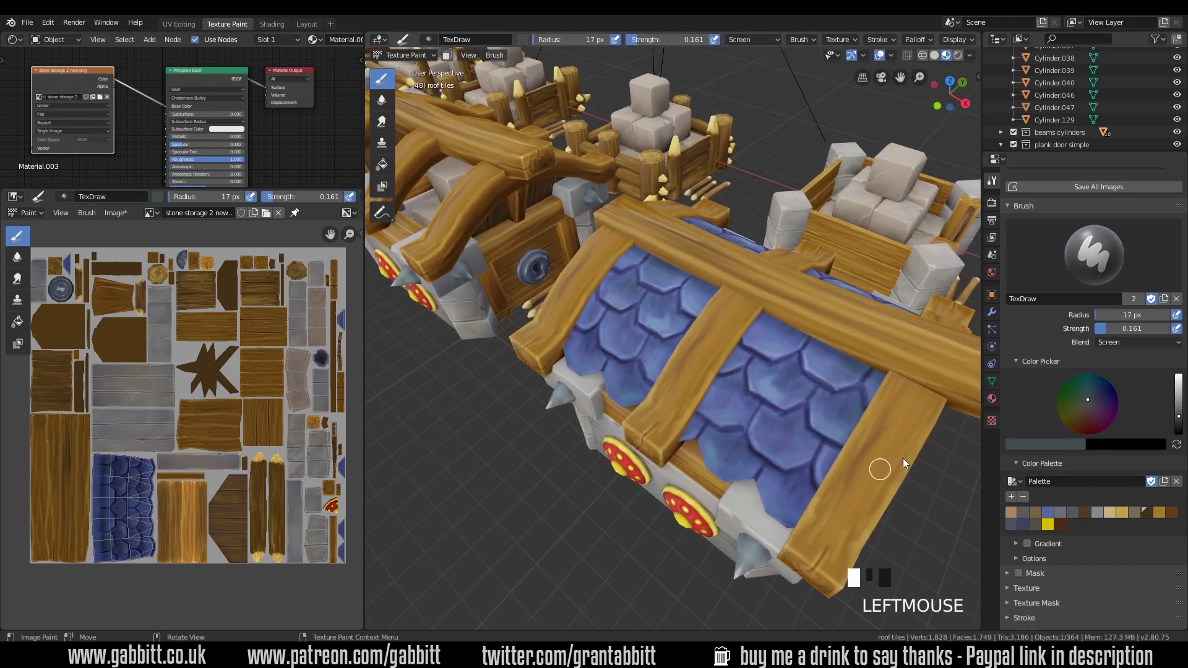
- Dab pale Screen highlights across the tops of the roof tiles
{"action": "left_click", "coordinate": [803, 385]}
{"action": "left_click", "coordinate": [835, 432]}
{"action": "left_click", "coordinate": [759, 390]}
{"action": "left_click", "coordinate": [769, 345]}
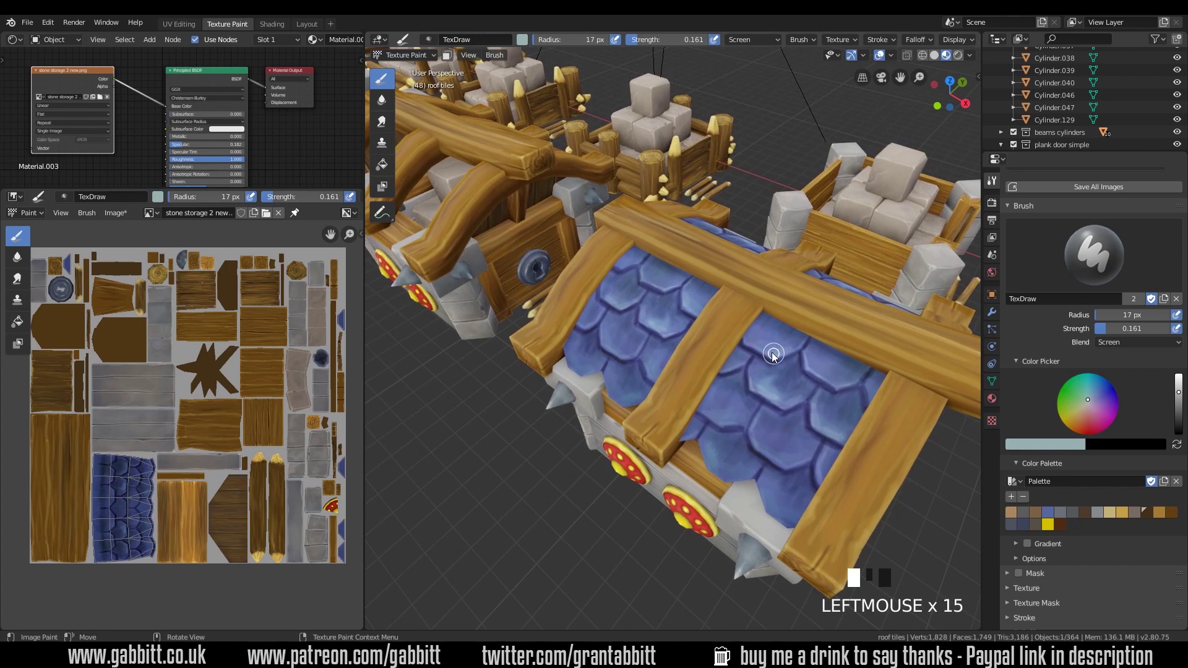
{"action": "left_click", "coordinate": [736, 368]}
{"action": "left_click", "coordinate": [767, 451]}
{"action": "left_click", "coordinate": [803, 476]}
{"action": "mouse_move", "coordinate": [803, 477]}
{"action": "middle_mouse_down"}
{"action": "mouse_move", "coordinate": [805, 366]}
{"action": "mouse_move", "coordinate": [786, 378]}
{"action": "mouse_move", "coordinate": [819, 389]}
{"action": "mouse_move", "coordinate": [805, 346]}
{"action": "mouse_move", "coordinate": [833, 468]}
{"action": "mouse_move", "coordinate": [834, 417]}
{"action": "mouse_move", "coordinate": [841, 438]}
{"action": "mouse_move", "coordinate": [682, 415]}
{"action": "mouse_move", "coordinate": [749, 413]}
{"action": "middle_mouse_up"}
{"action": "left_click", "coordinate": [823, 362]}
{"action": "left_click", "coordinate": [798, 360]}
{"action": "left_click", "coordinate": [768, 359]}
{"action": "left_click", "coordinate": [804, 347]}
{"action": "left_click", "coordinate": [791, 322]}
- Narrow the brush to 8 px, add small tile-top highlights, then zoom out over the building row
{"action": "key", "text": "f"}
{"action": "left_click", "coordinate": [682, 415]}
{"action": "left_click", "coordinate": [736, 413]}
{"action": "left_click", "coordinate": [718, 417]}
{"action": "left_click", "coordinate": [699, 420]}
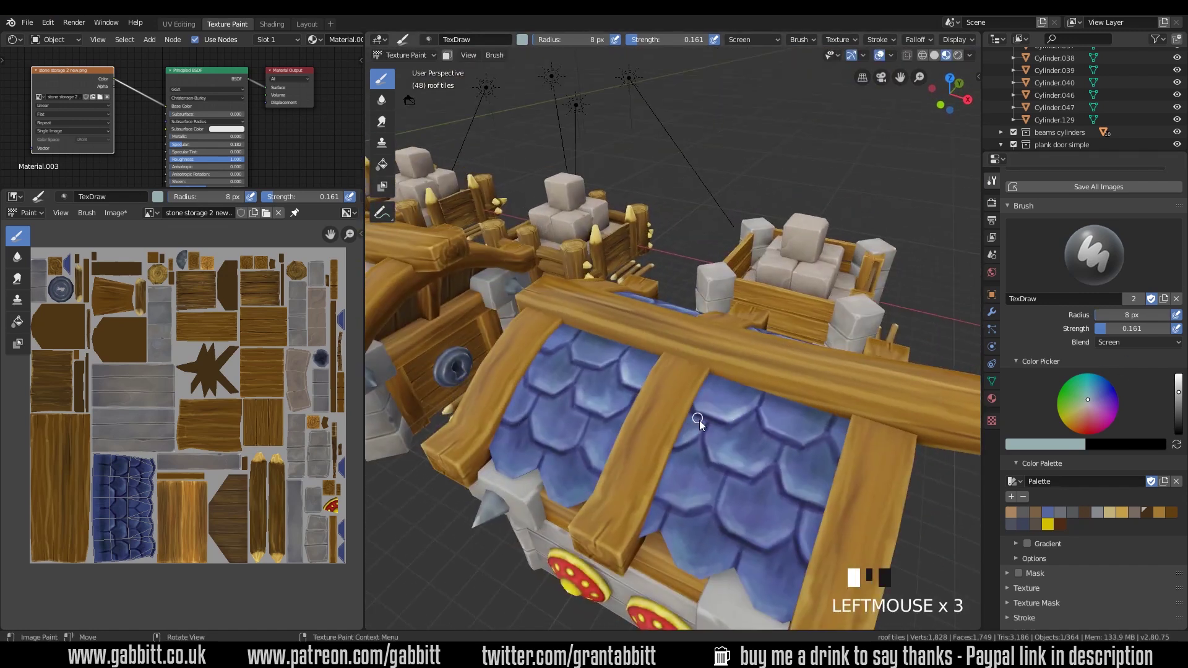
{"action": "left_click", "coordinate": [591, 407]}
{"action": "left_click", "coordinate": [699, 509]}
{"action": "left_click", "coordinate": [592, 460]}
{"action": "left_click", "coordinate": [776, 545]}
{"action": "mouse_move", "coordinate": [777, 545]}
{"action": "middle_mouse_down"}
{"action": "mouse_move", "coordinate": [633, 422]}
{"action": "mouse_move", "coordinate": [618, 443]}
{"action": "mouse_move", "coordinate": [768, 488]}
{"action": "mouse_move", "coordinate": [856, 496]}
{"action": "mouse_move", "coordinate": [636, 420]}
{"action": "mouse_move", "coordinate": [710, 425]}
{"action": "mouse_move", "coordinate": [667, 423]}
{"action": "mouse_move", "coordinate": [667, 440]}
{"action": "middle_mouse_up"}
{"action": "left_click", "coordinate": [633, 422]}
{"action": "left_click", "coordinate": [640, 425]}
{"action": "left_click", "coordinate": [639, 425]}
{"action": "left_click", "coordinate": [767, 489]}
{"action": "left_click", "coordinate": [811, 473]}
{"action": "scroll", "coordinate": [667, 439], "scroll_direction": "down", "scroll_amount": 6}
{"action": "middle_click_drag", "start_coordinate": [756, 473], "coordinate": [774, 438]}
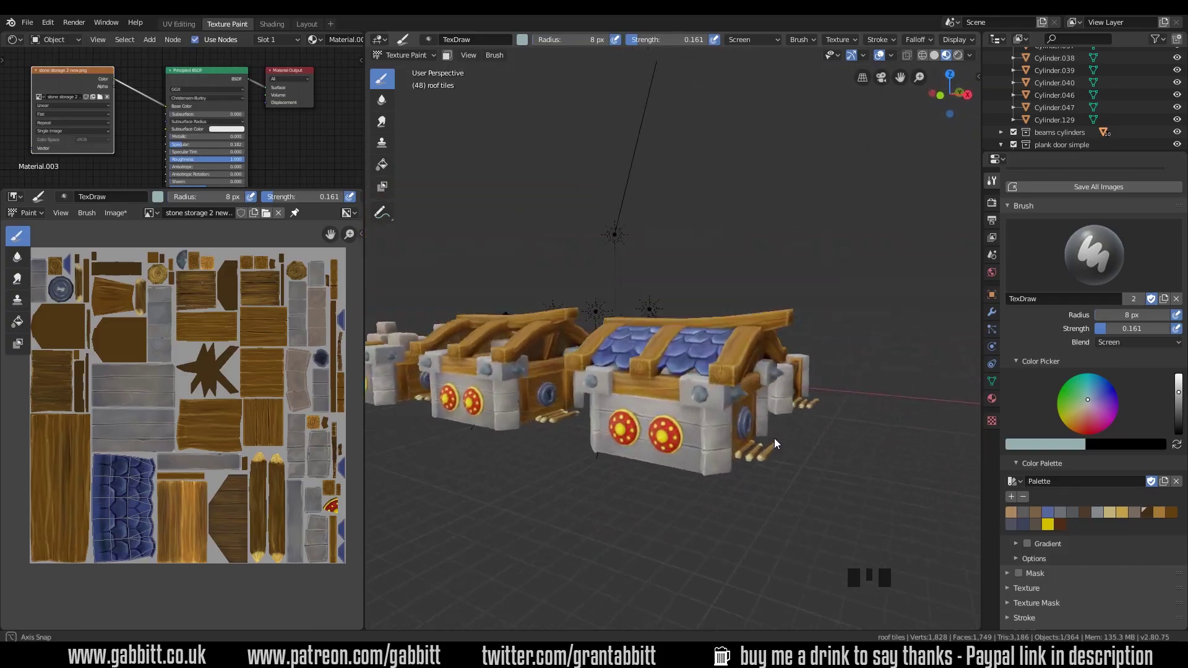